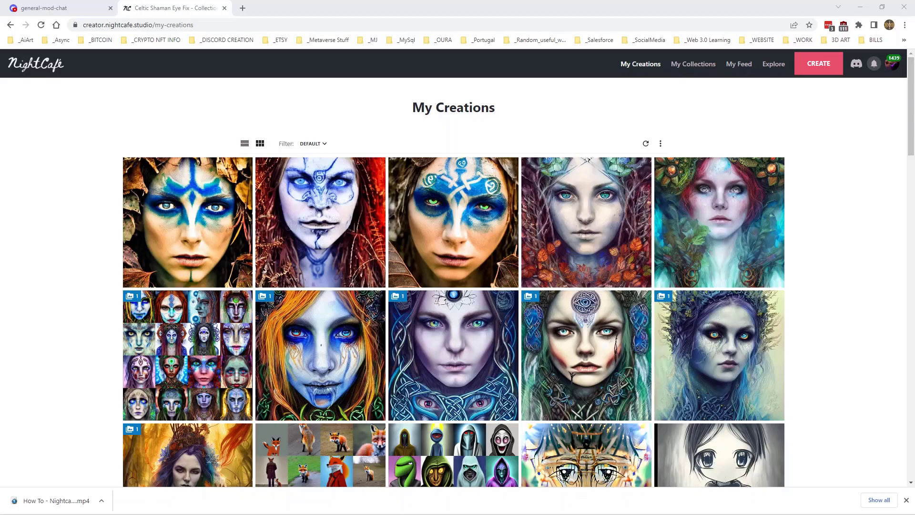
- Start a Stable text-to-image creation, trying the Coherent and Artistic algorithms before returning to Stable
left_click(820, 63)
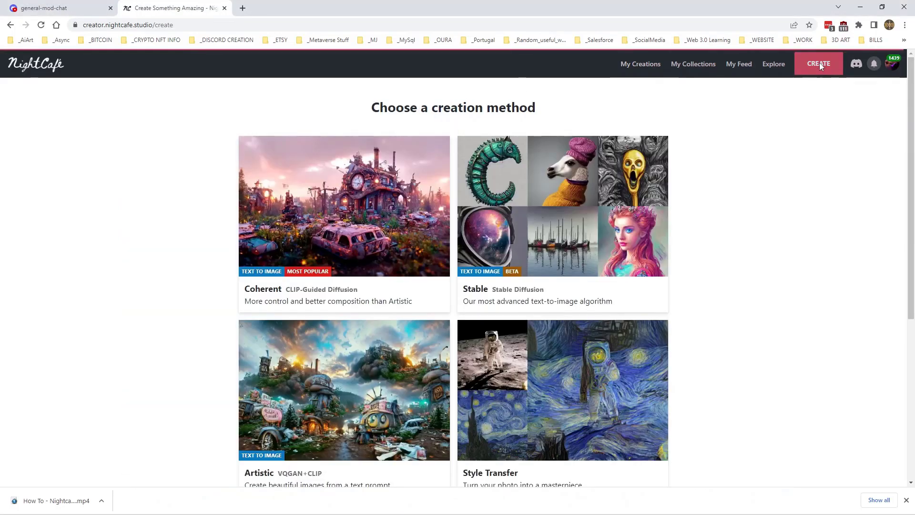
left_click(617, 285)
left_click(478, 143)
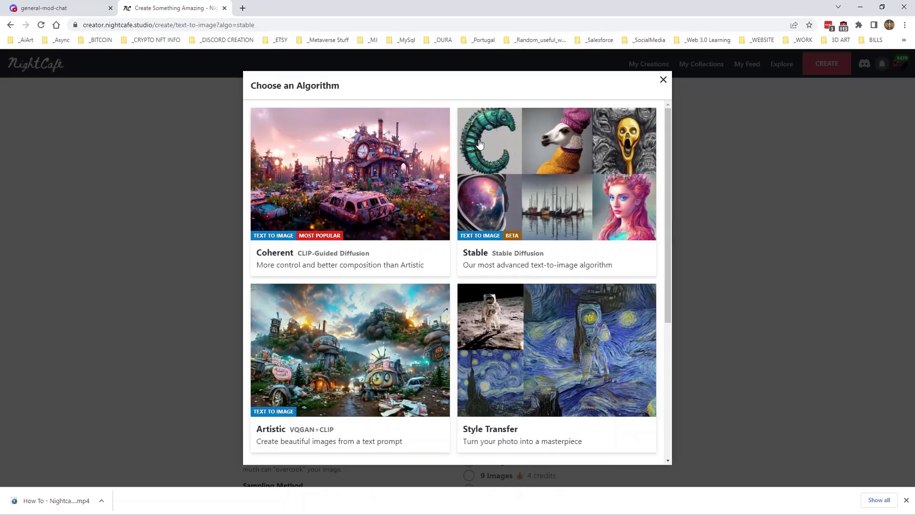
left_click(351, 197)
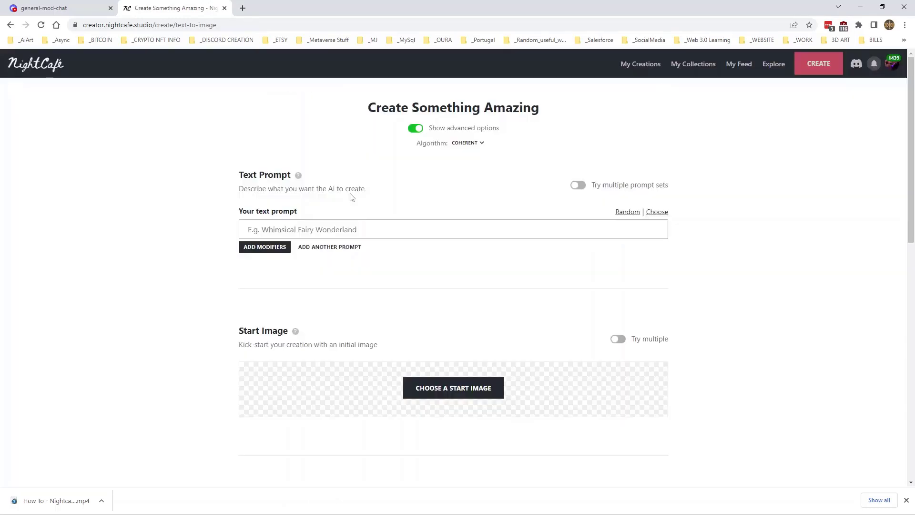
left_click(472, 146)
left_click(337, 401)
left_click(471, 144)
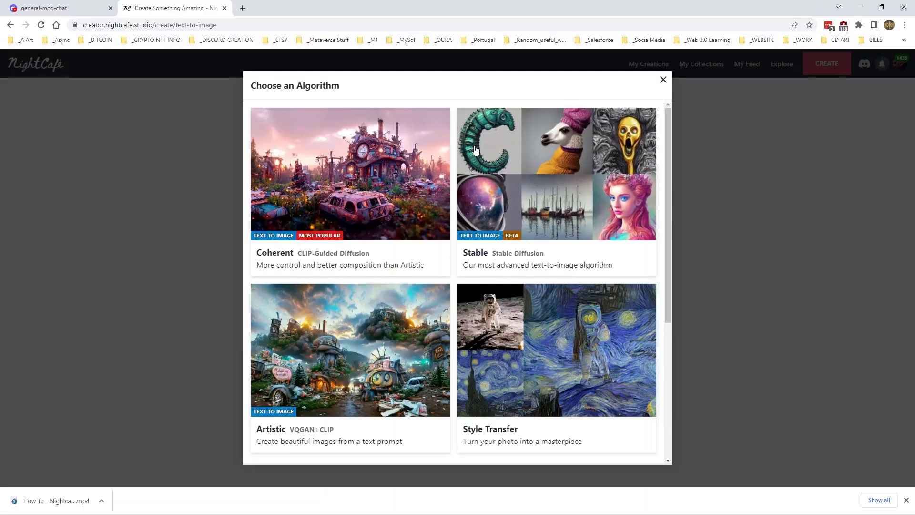
left_click(530, 223)
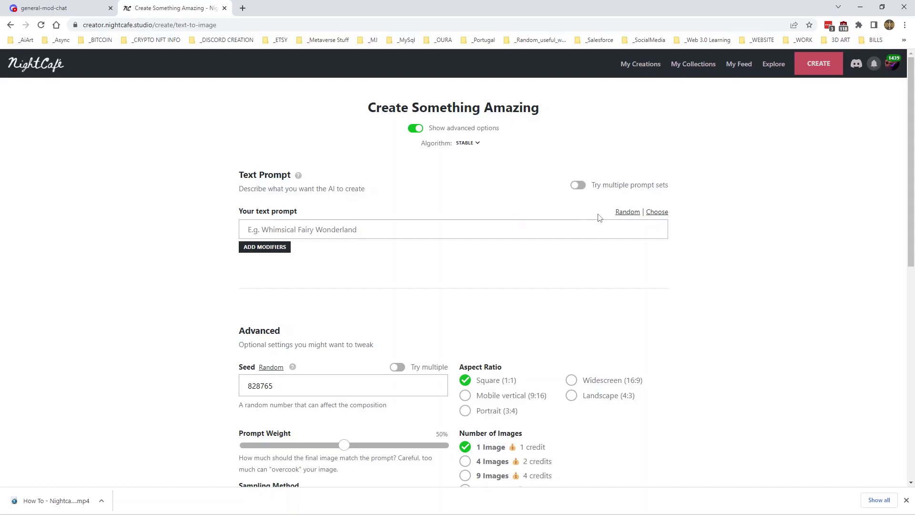
- Replace the random example prompt with 'A male character from a sci-fi anime movie'
left_click(636, 216)
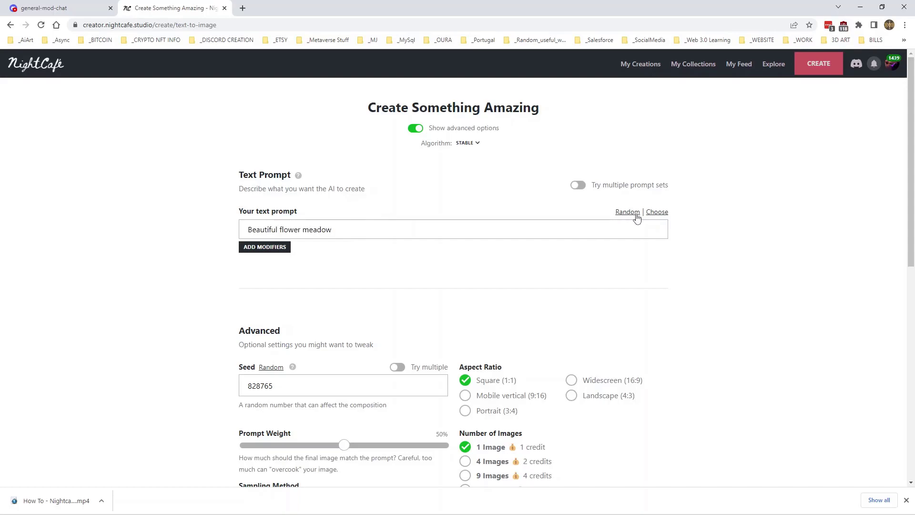
left_click(637, 223)
key("ctrl+a")
key("BackSpace")
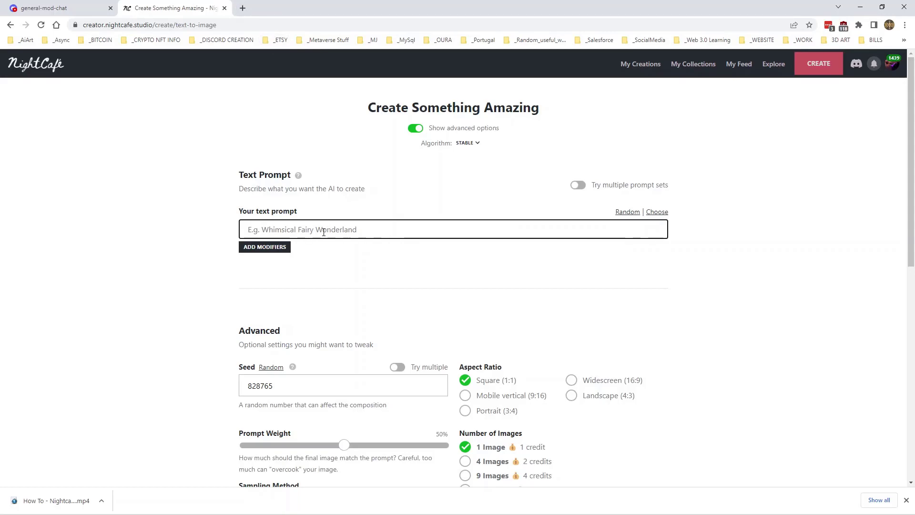
type("A male character from a sci-fi anime movie")
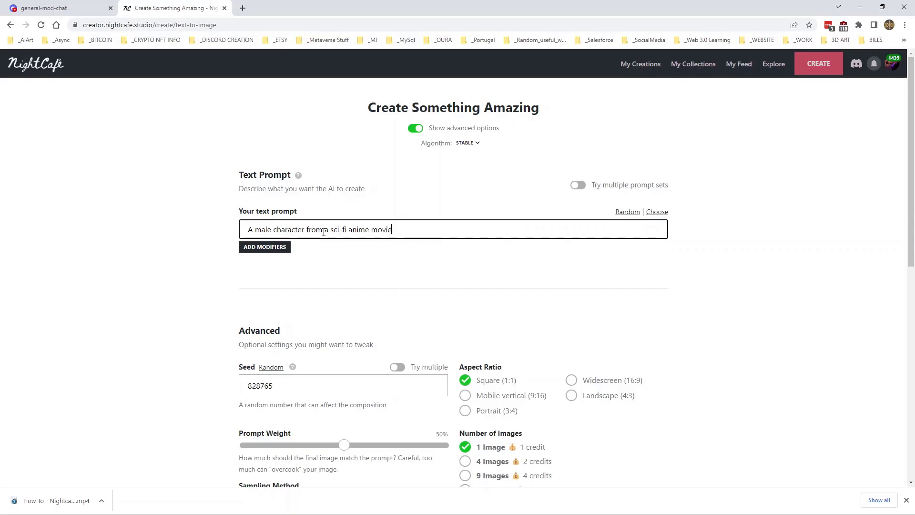
scroll(181, 235, "down", 2)
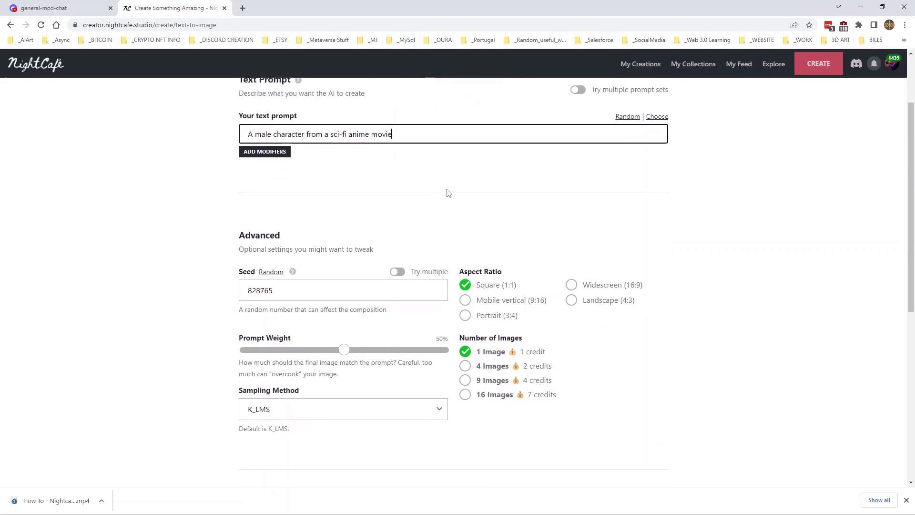
- Open a new browser tab and copy the NightCafe prompt text
left_click(243, 8)
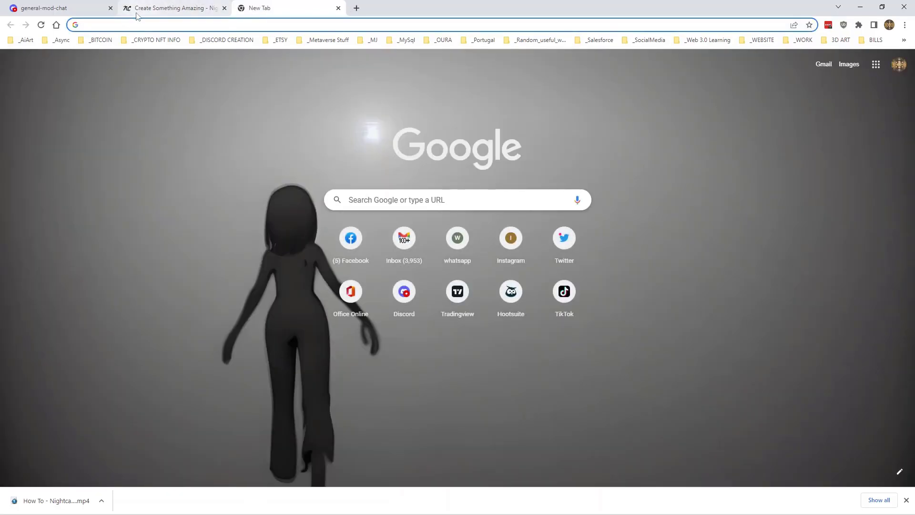
left_click(181, 8)
left_click_drag(407, 135, 87, 131)
key("ctrl+c")
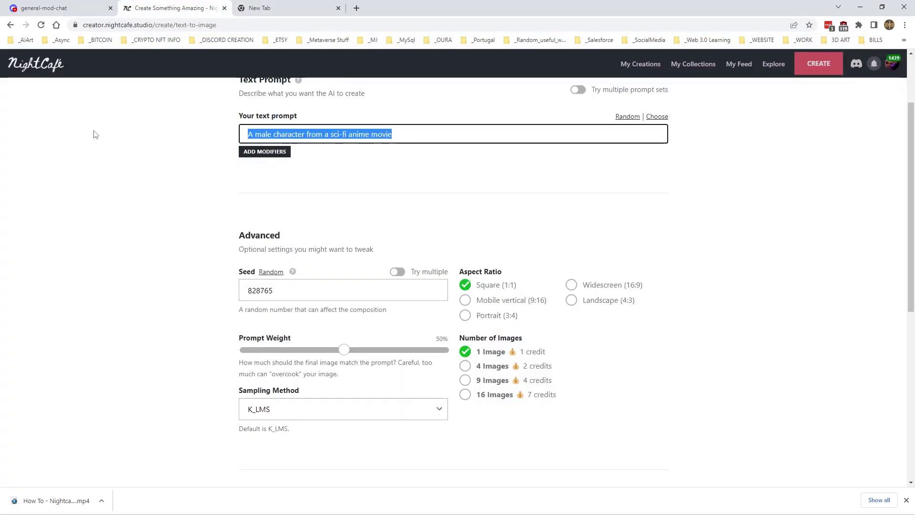
- Search Google for 'A male character from a sci-fi anime movie' and browse its Videos and Images results
left_click(300, 8)
left_click(400, 200)
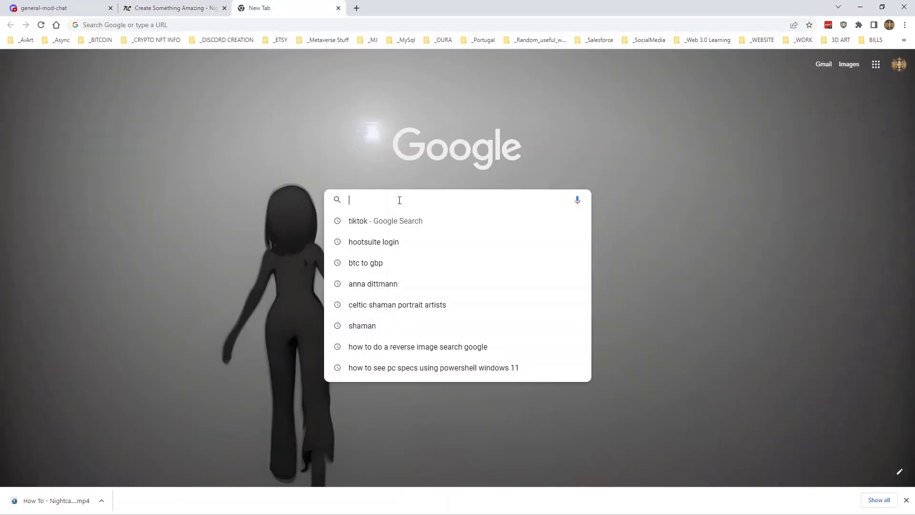
key("ctrl+v")
key("Return")
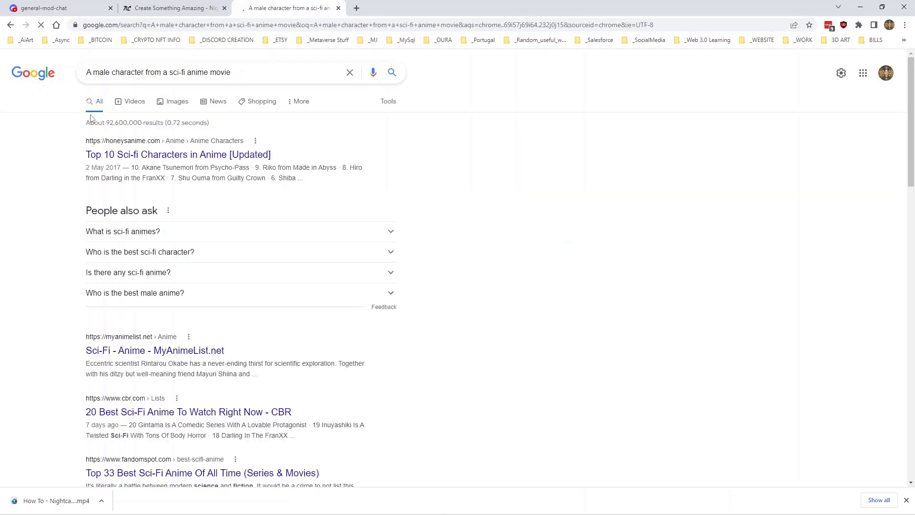
left_click(134, 103)
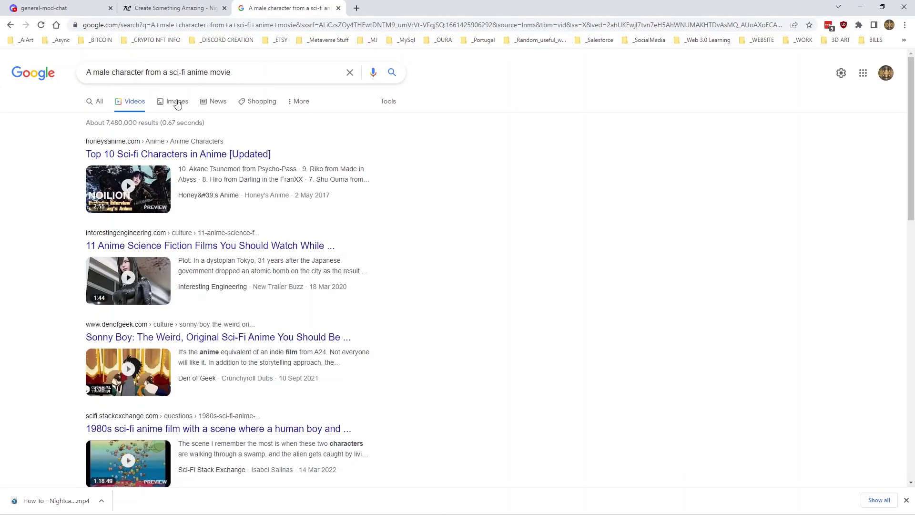
left_click(176, 103)
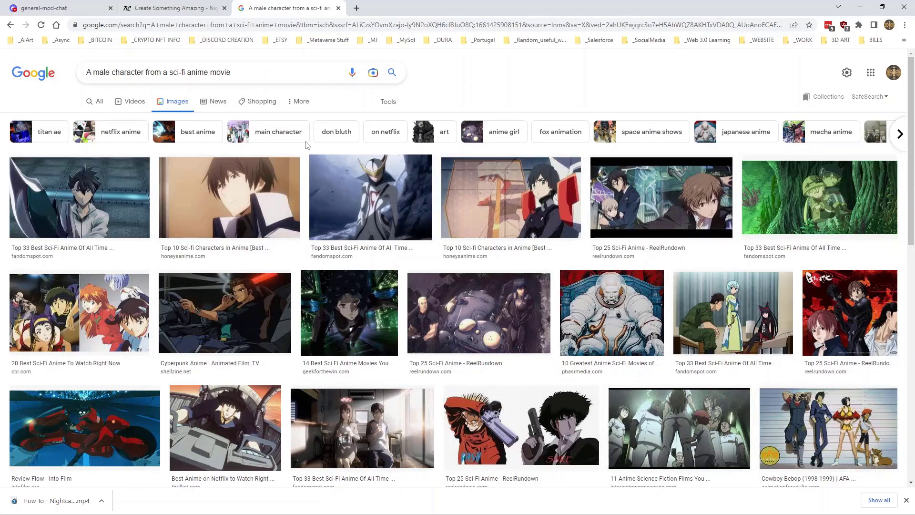
- Generate 16 images from the prompt, confirming the 7-credit cost
left_click(176, 9)
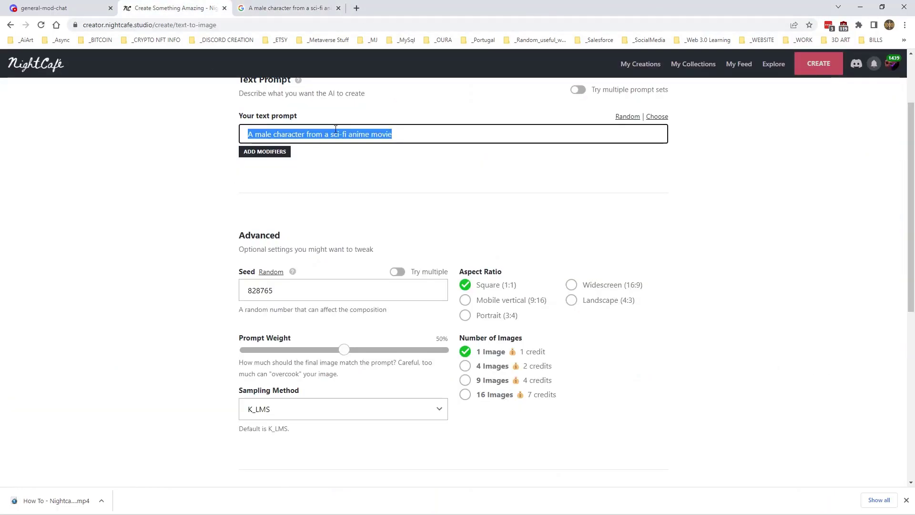
left_click(471, 395)
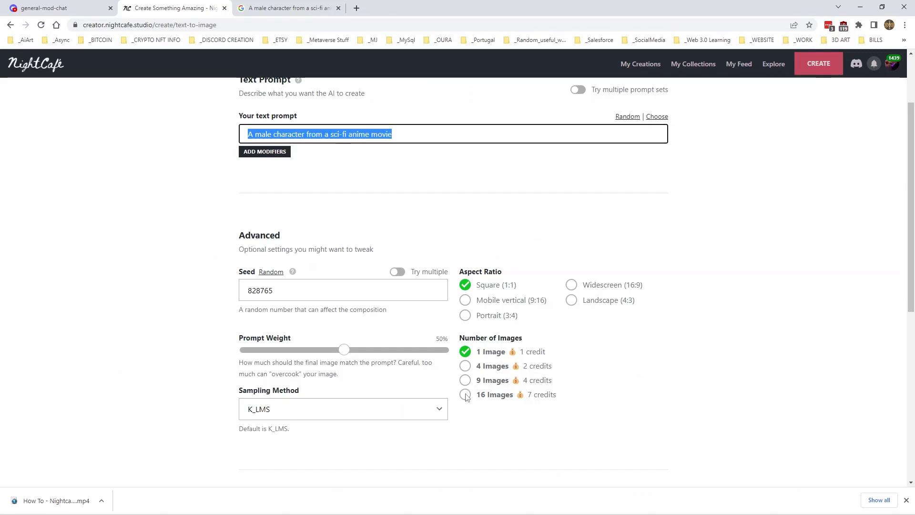
scroll(471, 395, "down", 7)
left_click(443, 425)
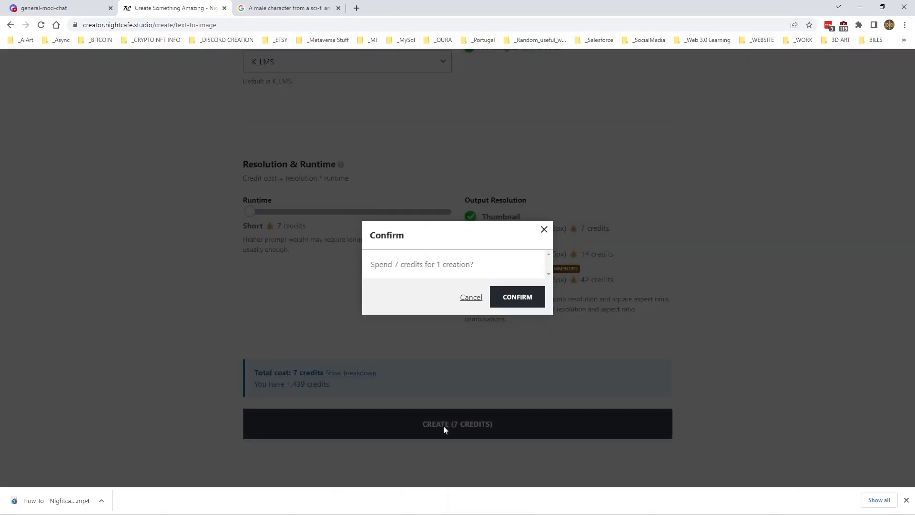
left_click(525, 288)
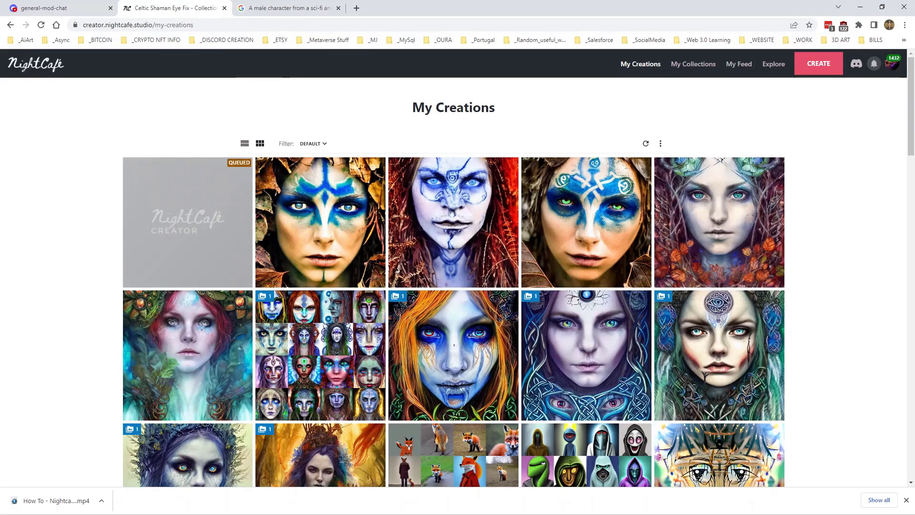
- Open the new creation, scroll through its outputs and view the 16-image collage enlarged
left_click(246, 253)
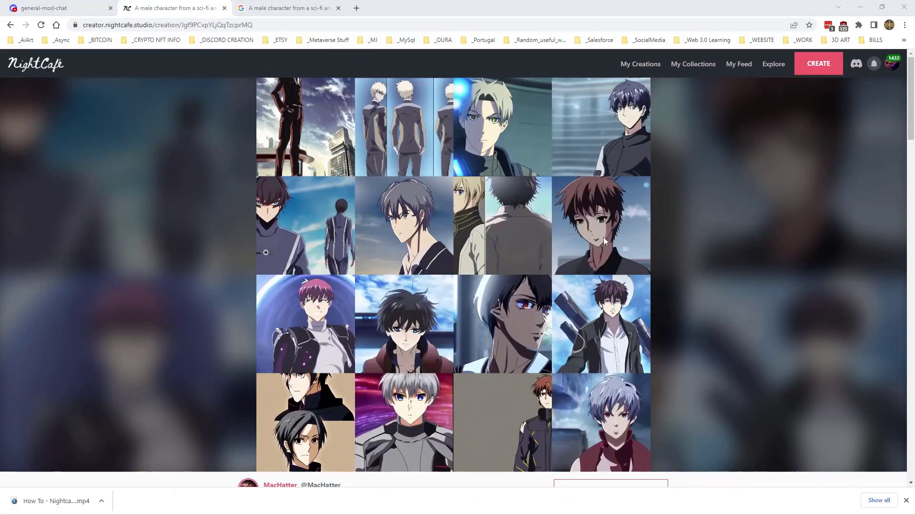
scroll(490, 221, "down", 6)
scroll(490, 224, "down", 6)
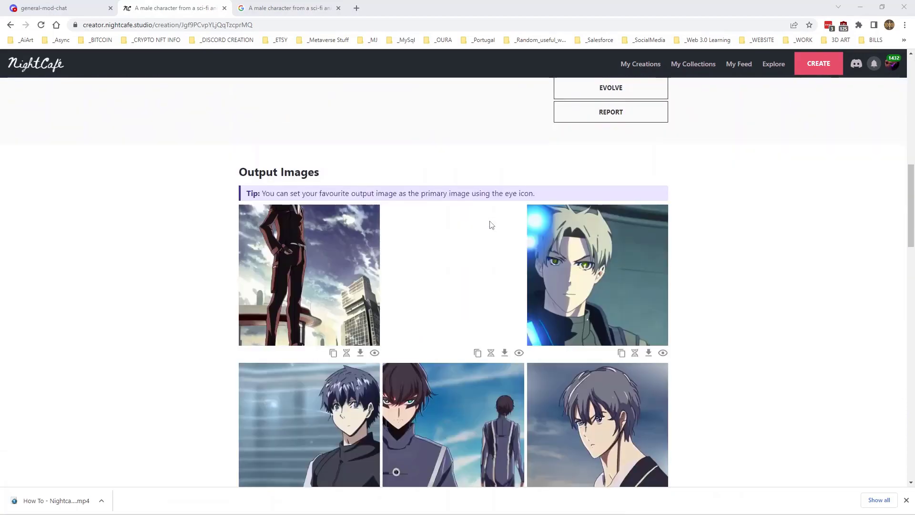
scroll(491, 224, "down", 3)
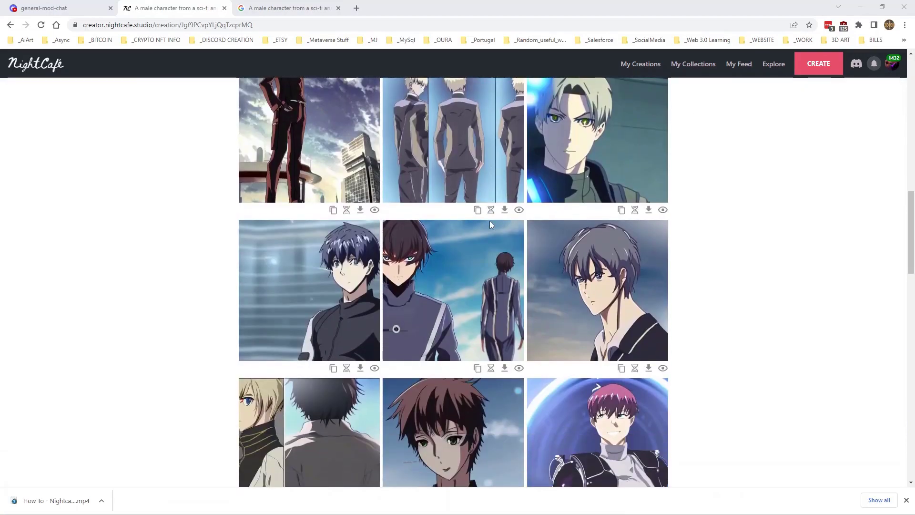
scroll(490, 221, "down", 4)
scroll(490, 224, "down", 6)
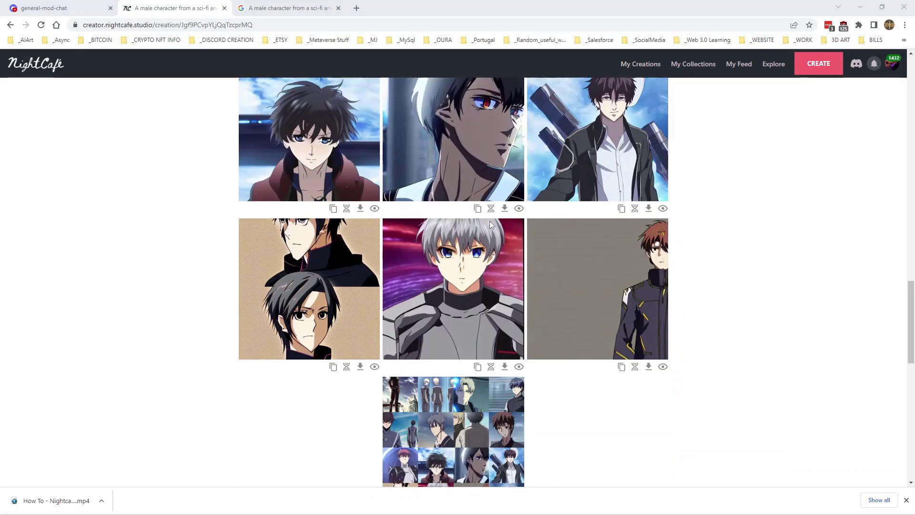
scroll(490, 224, "down", 5)
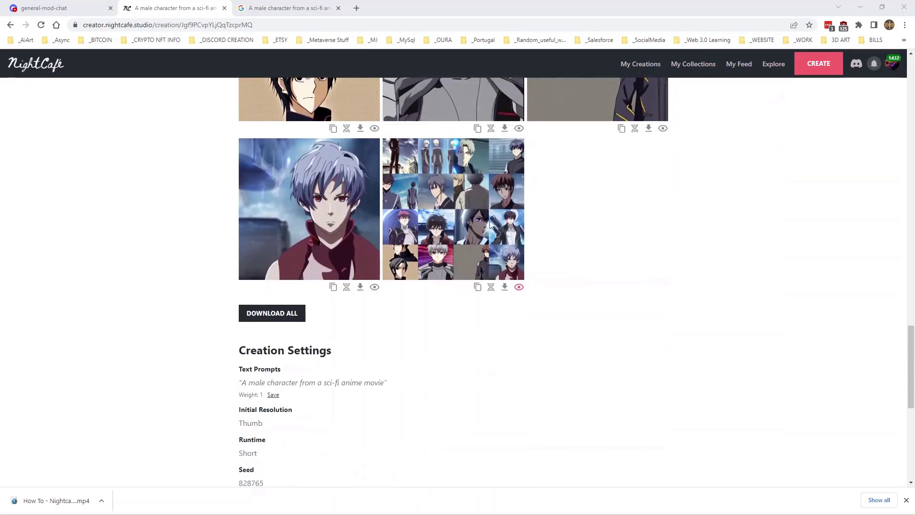
left_click(491, 224)
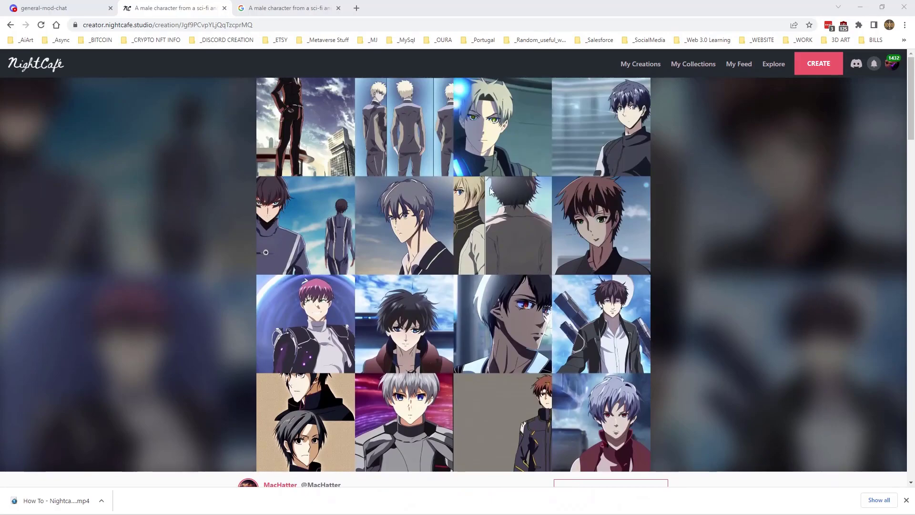
left_click(628, 167)
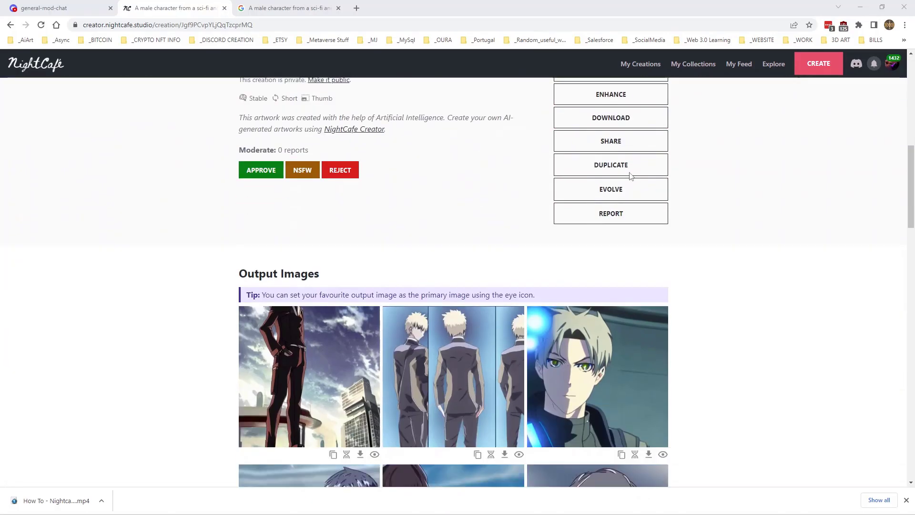
- Duplicate the creation's settings, including seed 828765, into a new create page
left_click(591, 162)
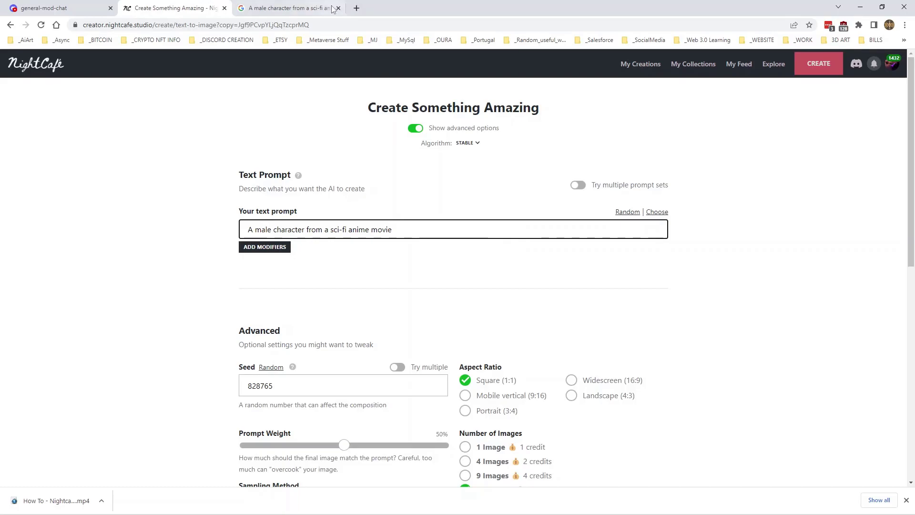
- Select the address bar and open a saved page from the _AiArt bookmarks folder
left_click(316, 10)
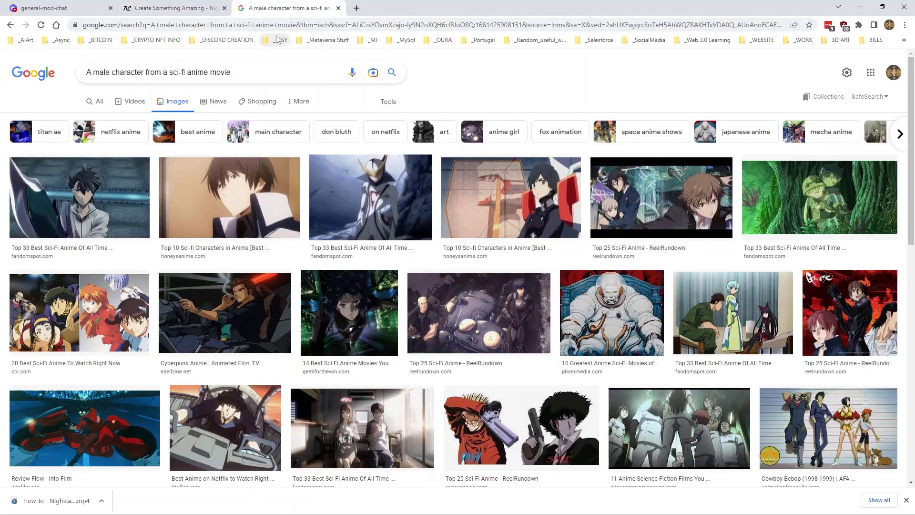
left_click(294, 24)
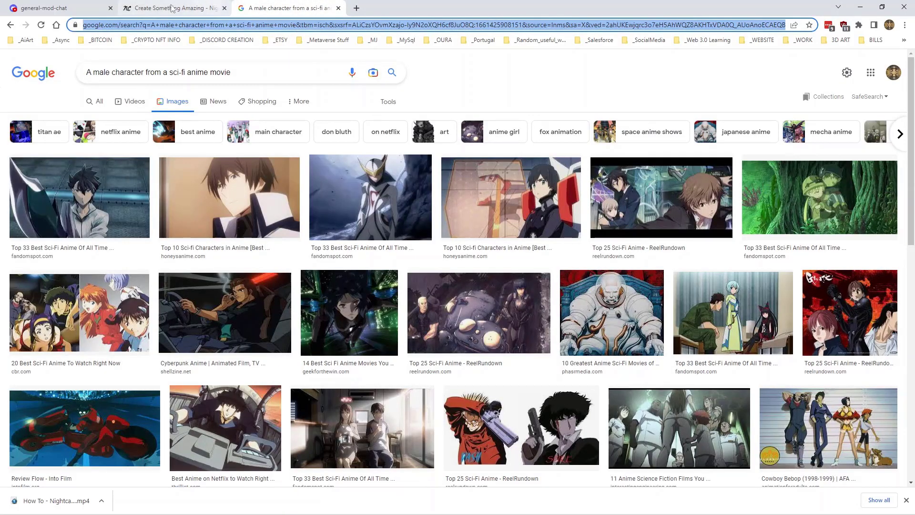
left_click(21, 39)
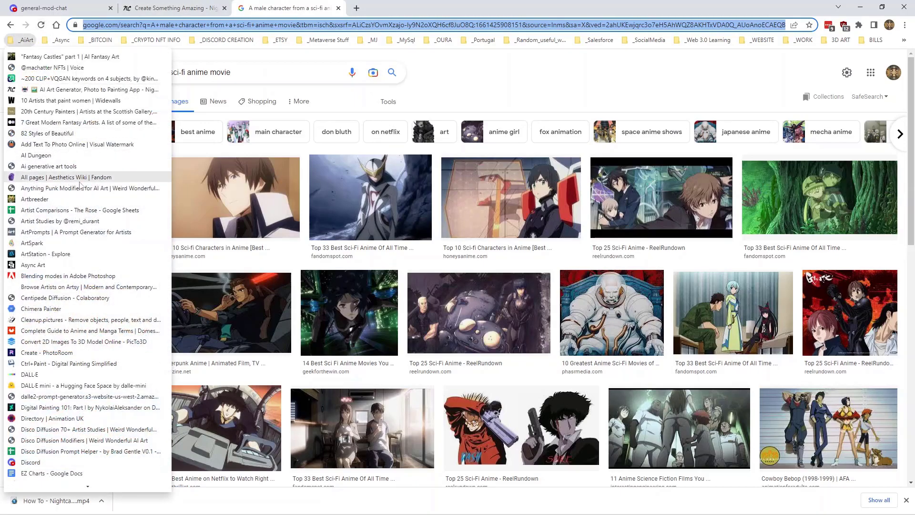
left_click(47, 136)
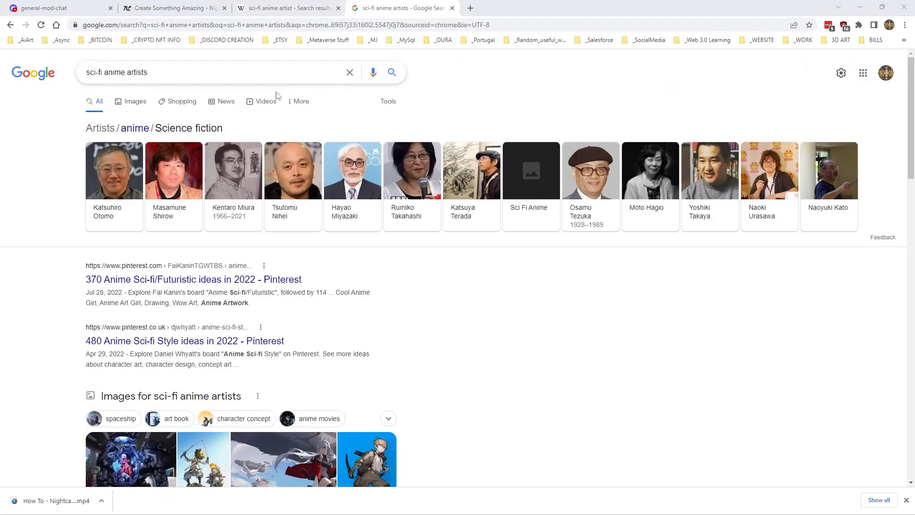
- In the Wikipedia tab, go back to the List of manga artists and open Aguri Igarashi's article
left_click(267, 8)
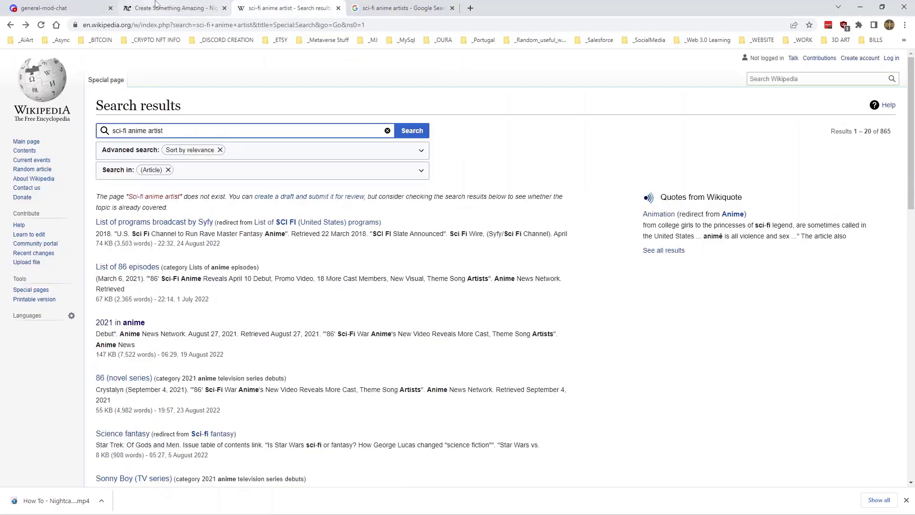
left_click(156, 7)
left_click(284, 8)
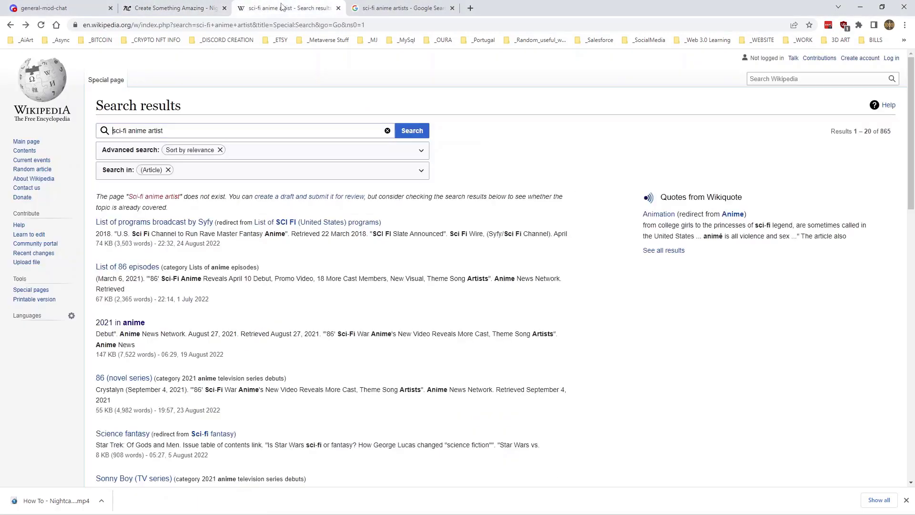
left_click(14, 28)
scroll(306, 351, "down", 20)
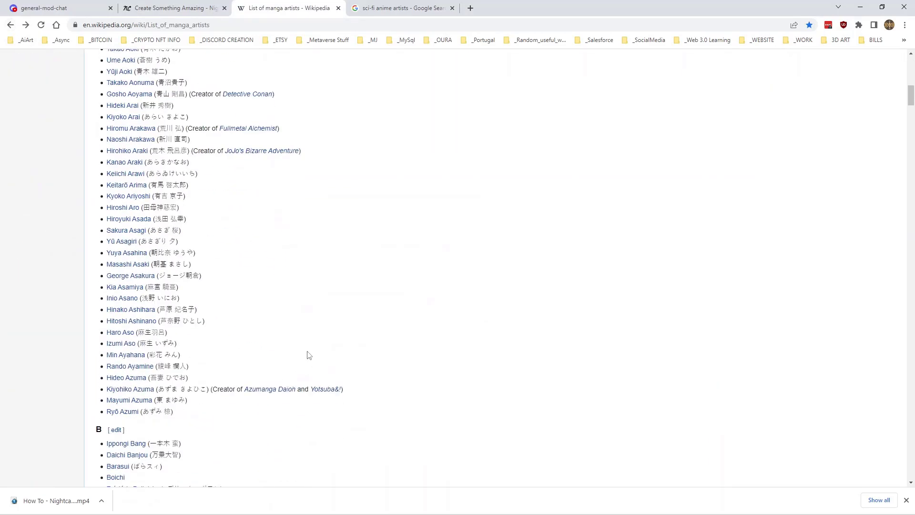
scroll(312, 351, "down", 15)
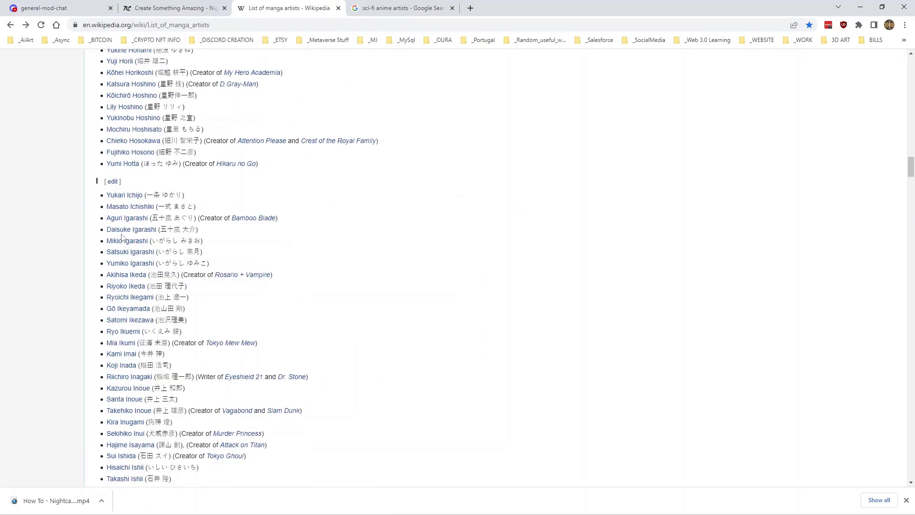
left_click(127, 220)
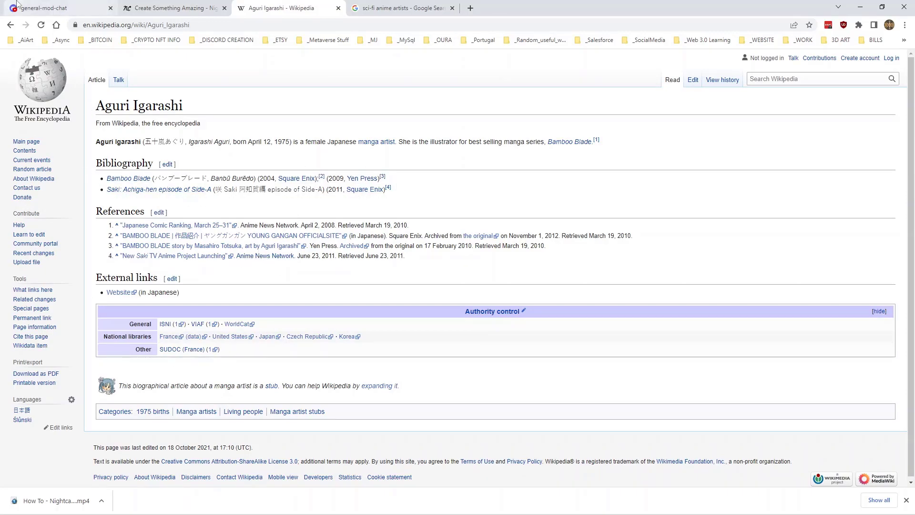
left_click(396, 11)
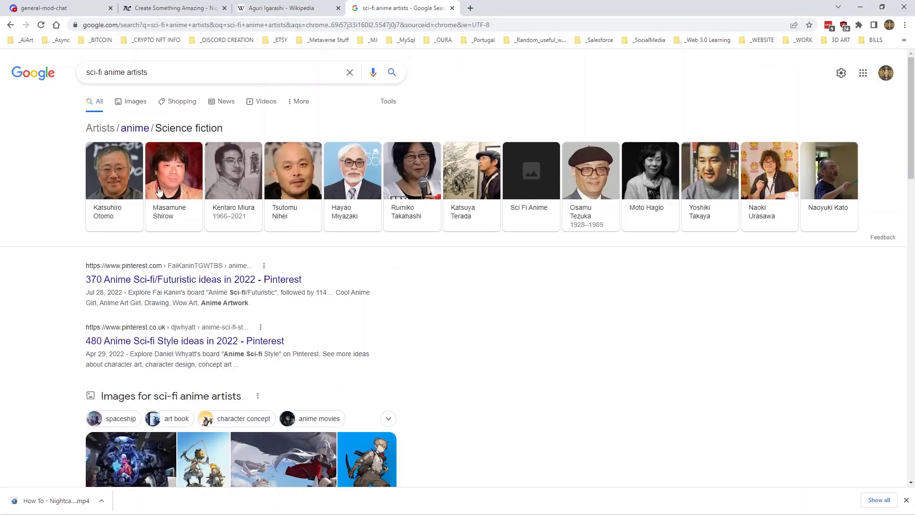
- Open Katsuhiro Otomo's Google results and copy his name from the knowledge panel
left_click(105, 228)
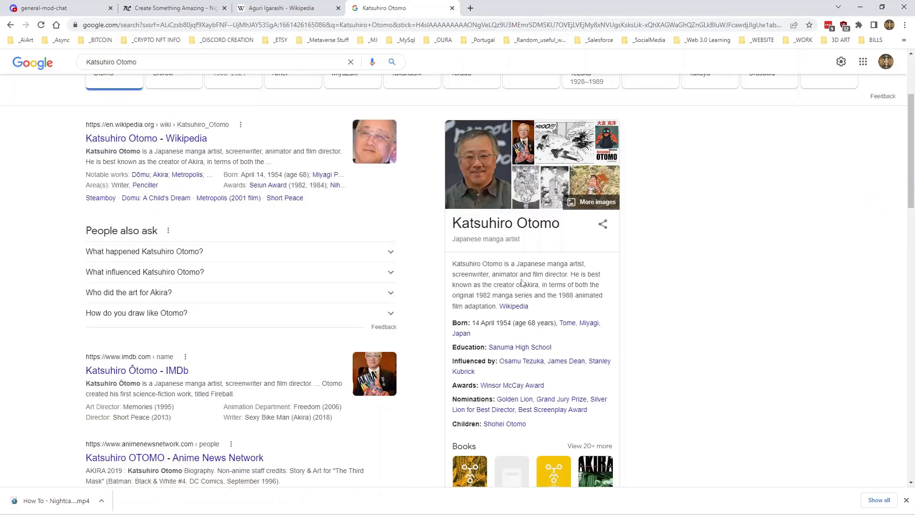
left_click_drag(566, 223, 463, 224)
right_click(463, 224)
left_click(476, 232)
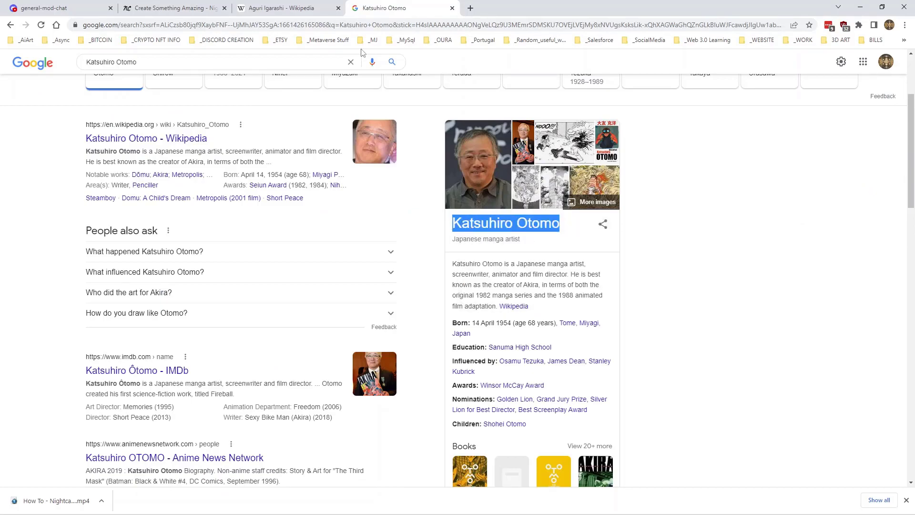
left_click(162, 8)
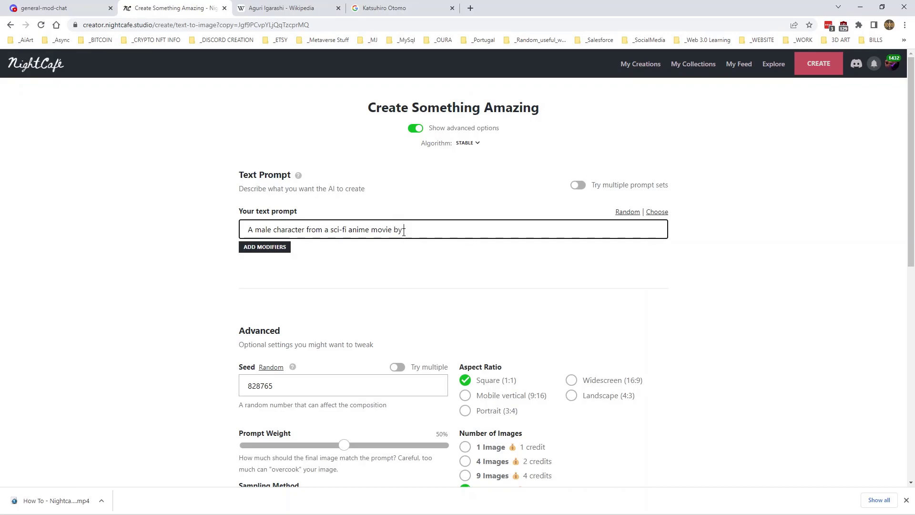
- Paste 'Katsuhiro Otomo' after 'by' and add ', futuristic clothing, spikey hair,' after 'character'
key("ctrl+v")
key("Left")
key("Left")
key("Left")
key("Left")
key("Left")
key("Left")
key("Left")
key("Left")
key("Left")
type(", futuri")
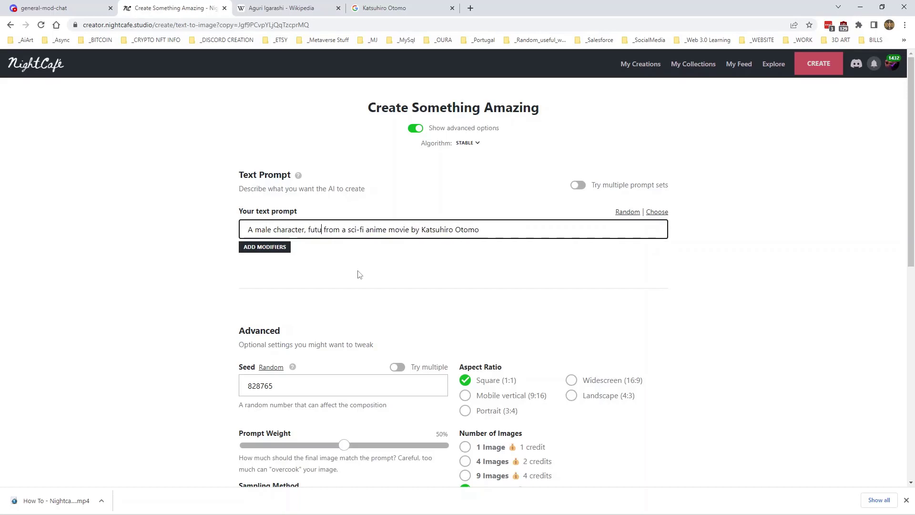
type("stic clothing")
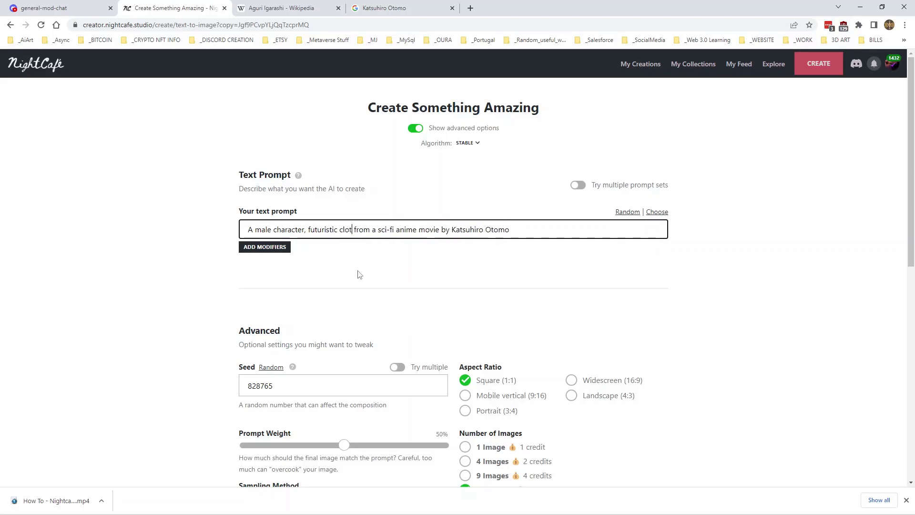
type(", spikey hair,")
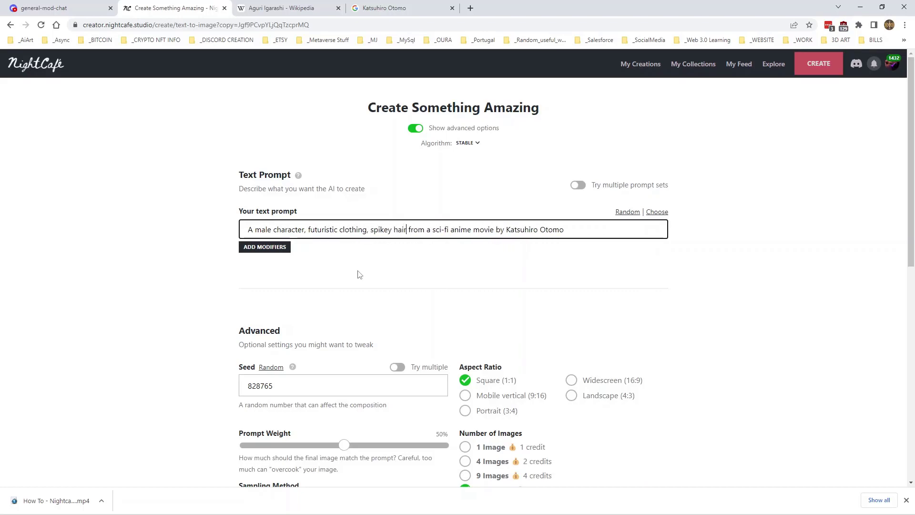
- Add the ZBrush modifier from the Design tools and communities keywords
left_click(265, 247)
scroll(460, 208, "down", 1)
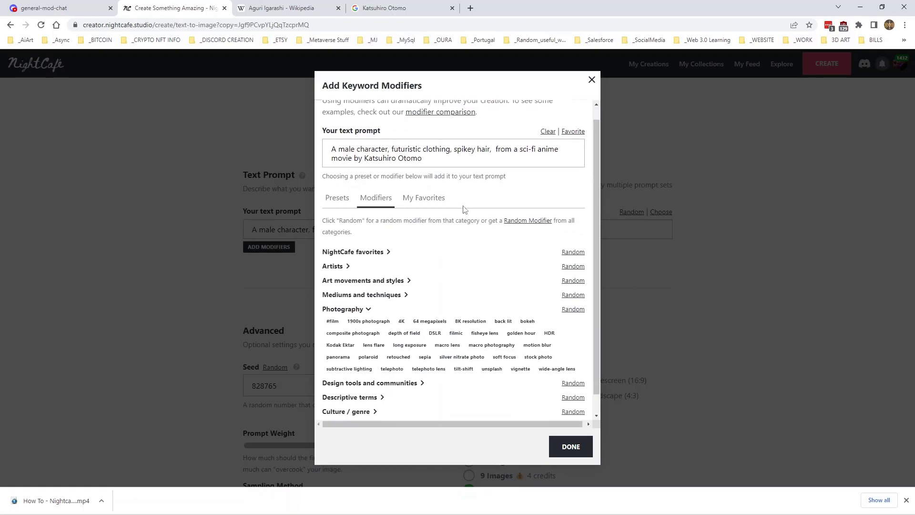
left_click(410, 363)
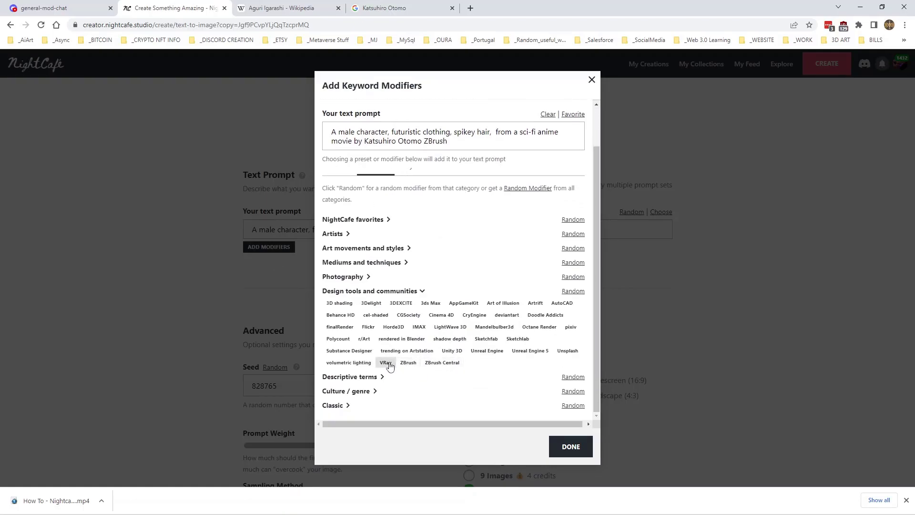
left_click(575, 446)
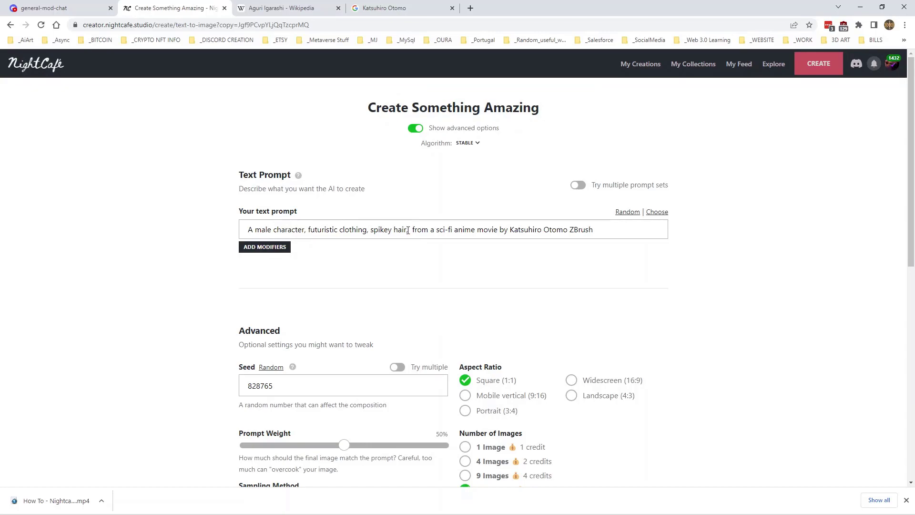
- Move ZBrush after 'spikey hair,' and reword the ending to 'A sci-fi anime movie by Katsuhiro Otomo'
mouse_move(571, 230)
left_mouse_down()
mouse_move(592, 230)
mouse_move(569, 227)
left_mouse_up()
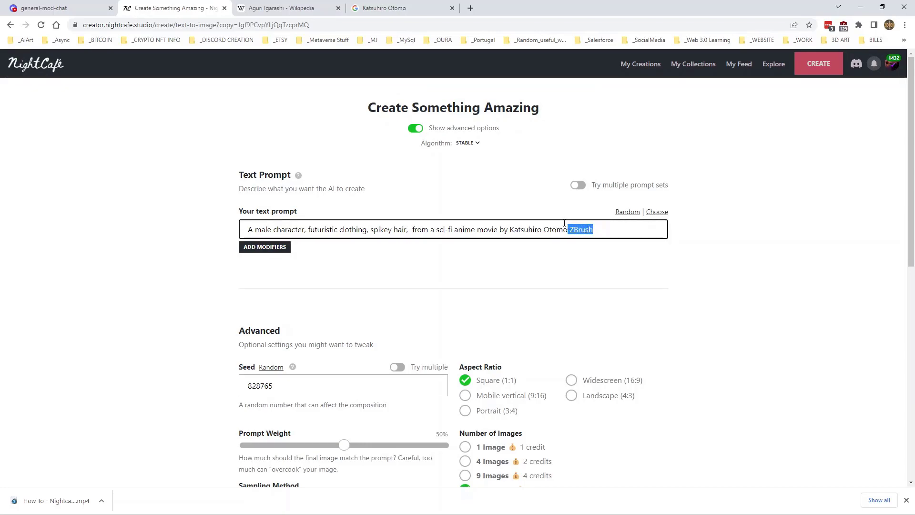
key("BackSpace")
left_click(410, 231)
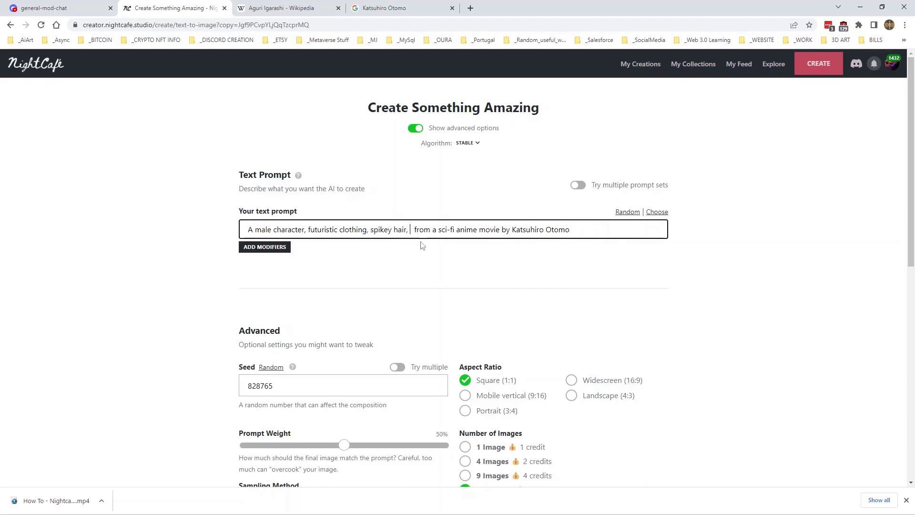
key("ctrl+v")
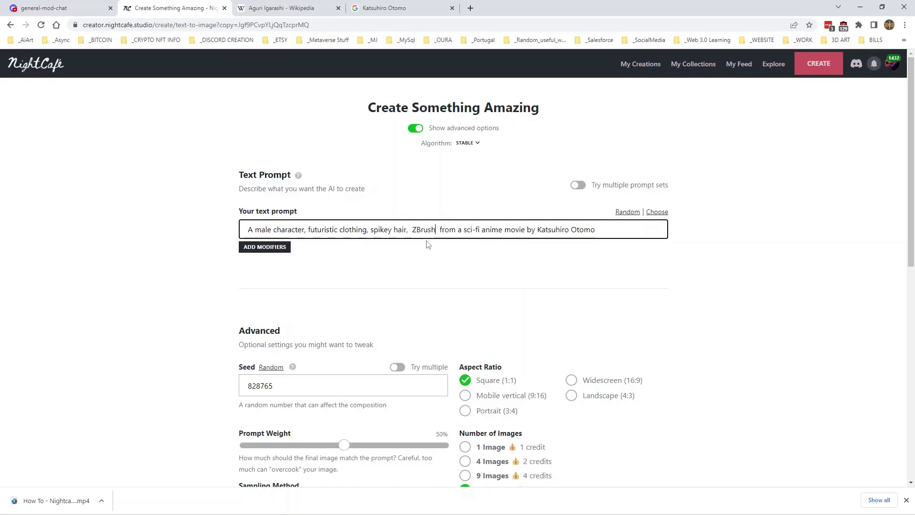
type(".")
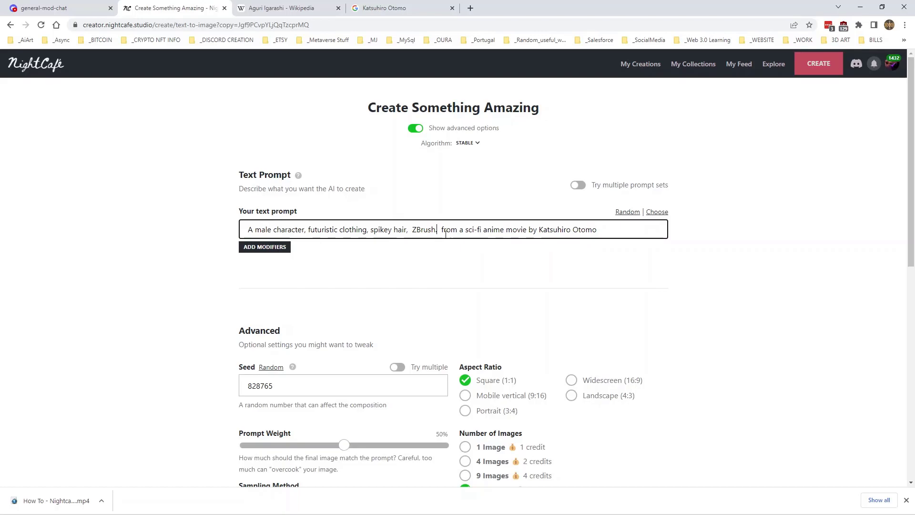
left_click_drag(442, 231, 459, 231)
key("BackSpace")
key("BackSpace")
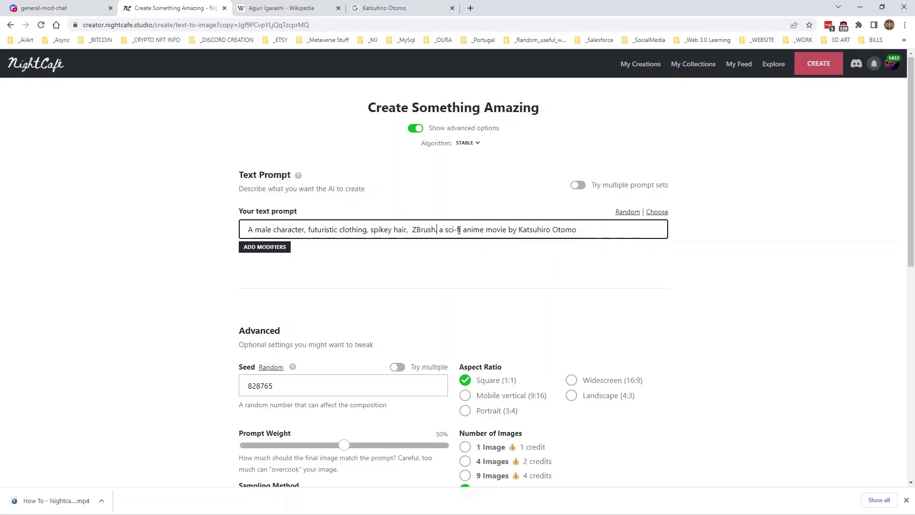
key("Delete")
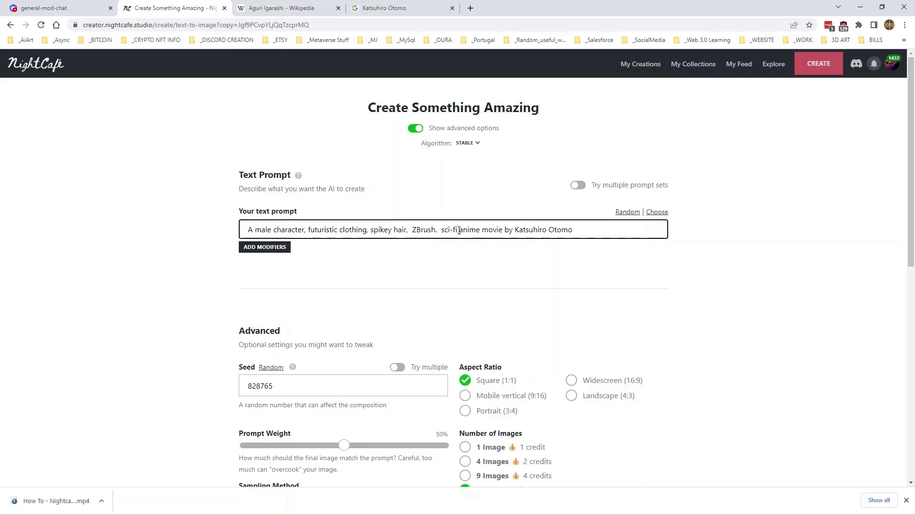
type("A")
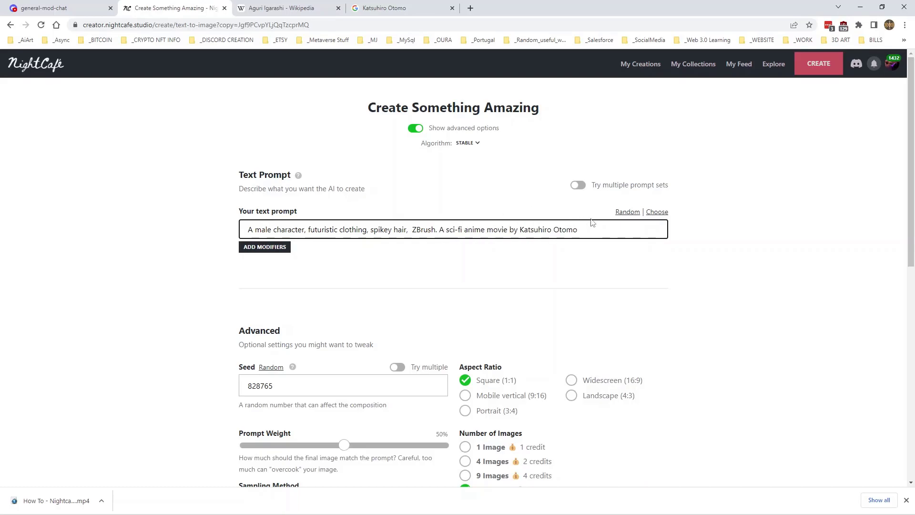
- Create the edited prompt's images, confirming the 7-credit cost
scroll(598, 232, "down", 2)
scroll(443, 208, "down", 6)
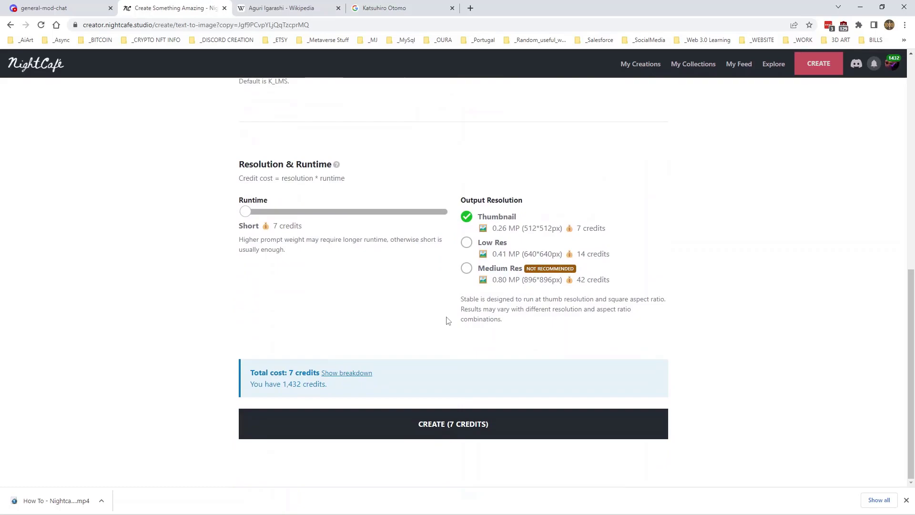
left_click(439, 419)
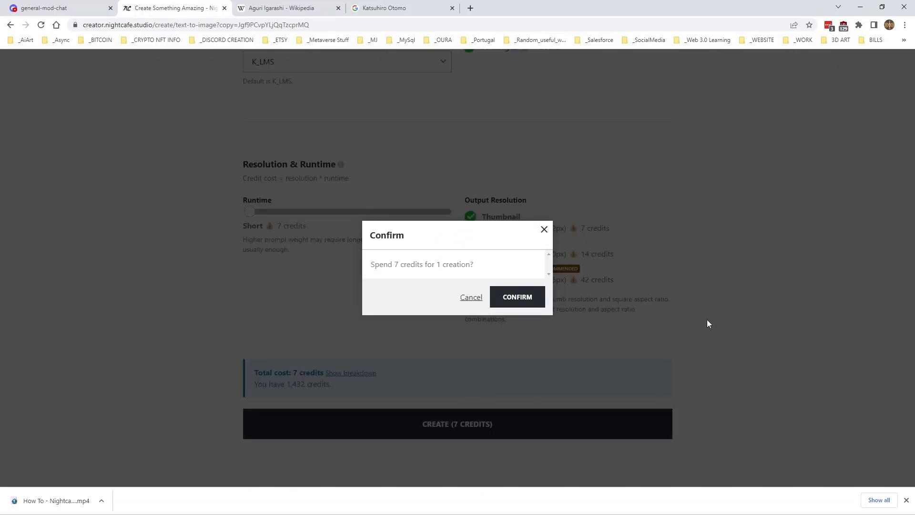
left_click(525, 301)
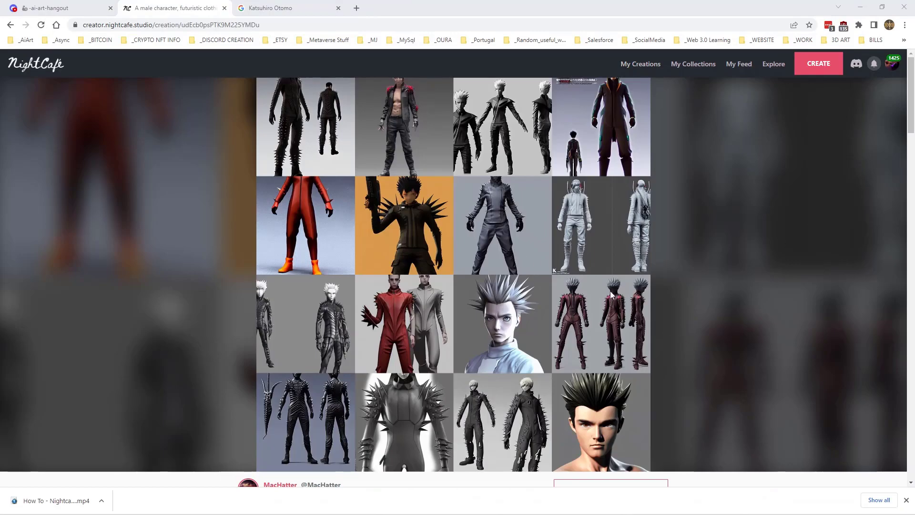
scroll(493, 278, "down", 7)
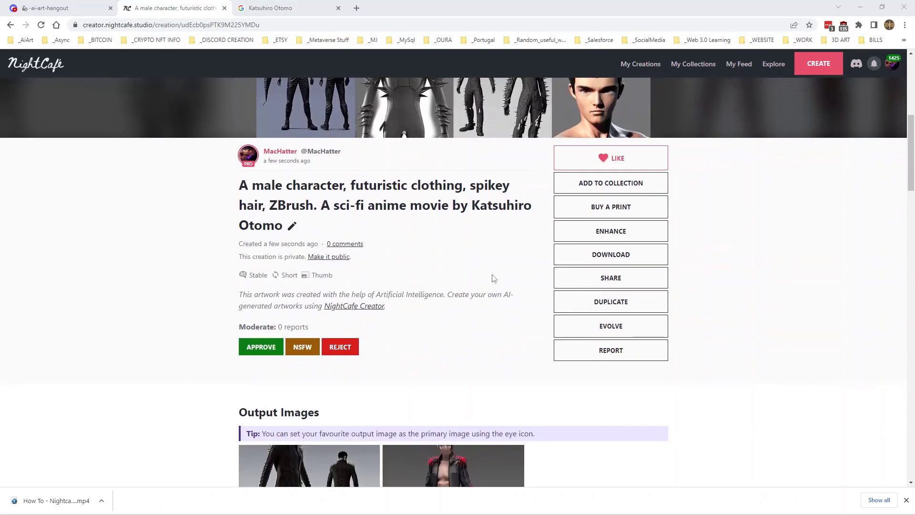
scroll(493, 278, "up", 2)
scroll(492, 278, "up", 2)
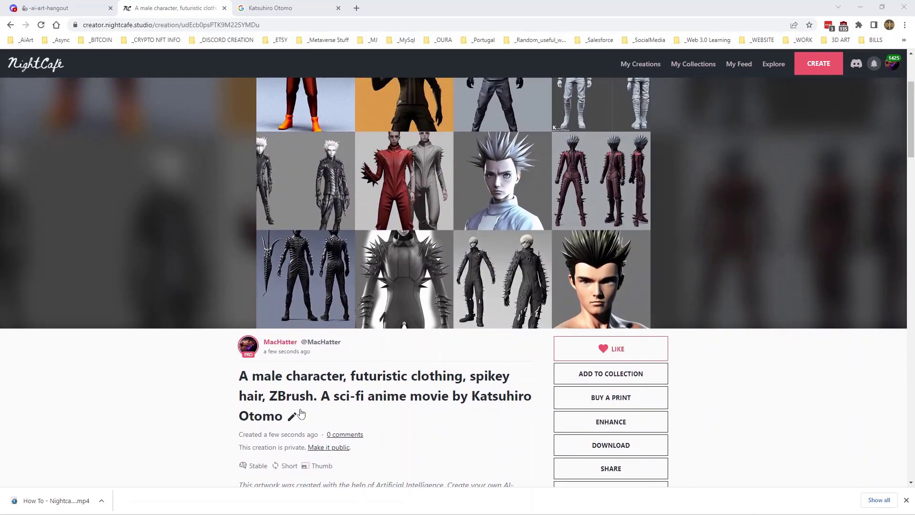
scroll(358, 387, "up", 3)
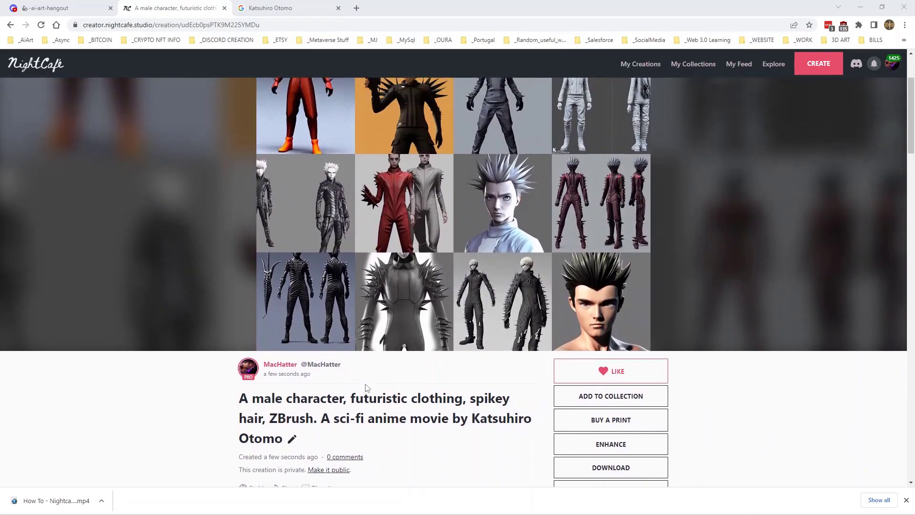
scroll(372, 381, "down", 6)
scroll(375, 380, "down", 5)
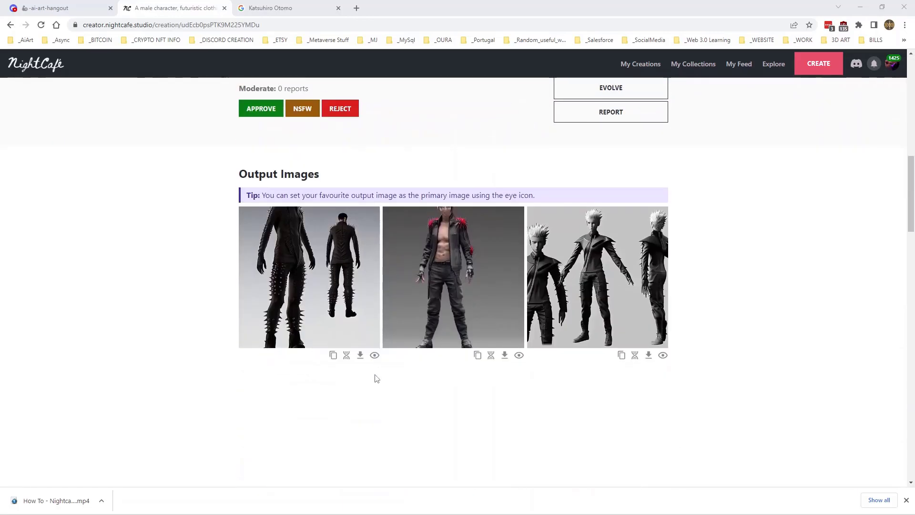
scroll(375, 374, "down", 4)
scroll(375, 377, "down", 3)
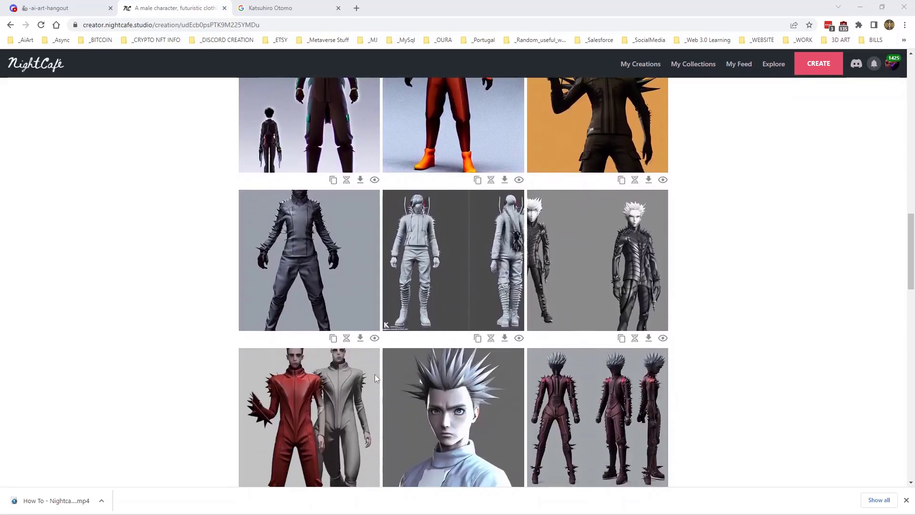
scroll(375, 377, "down", 2)
scroll(374, 373, "down", 2)
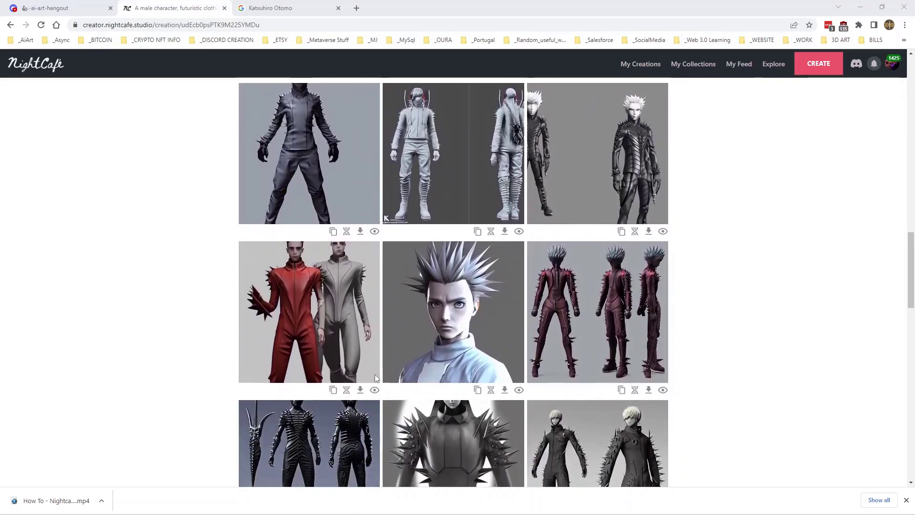
scroll(375, 374, "down", 5)
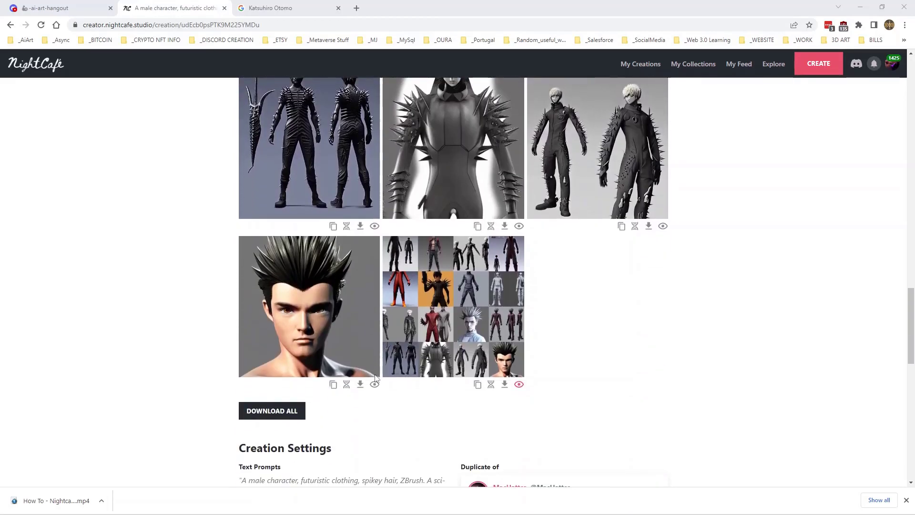
scroll(375, 373, "up", 15)
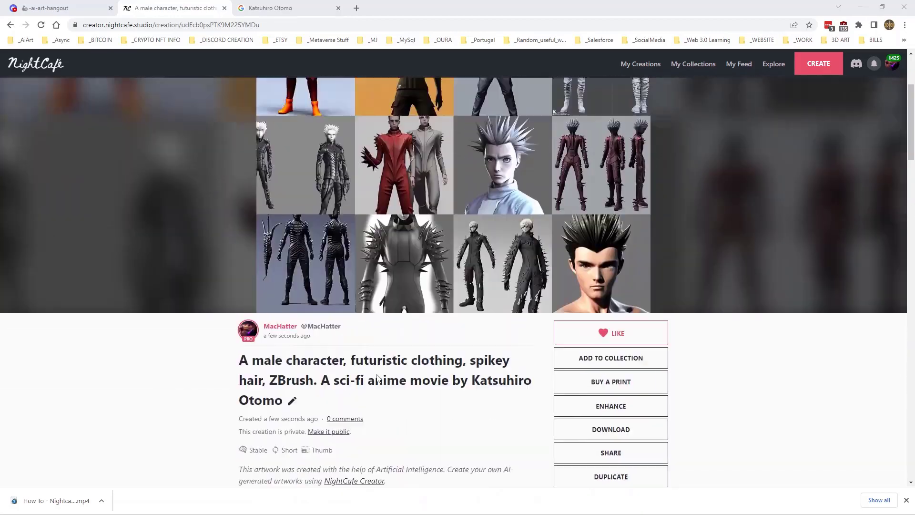
scroll(575, 360, "down", 6)
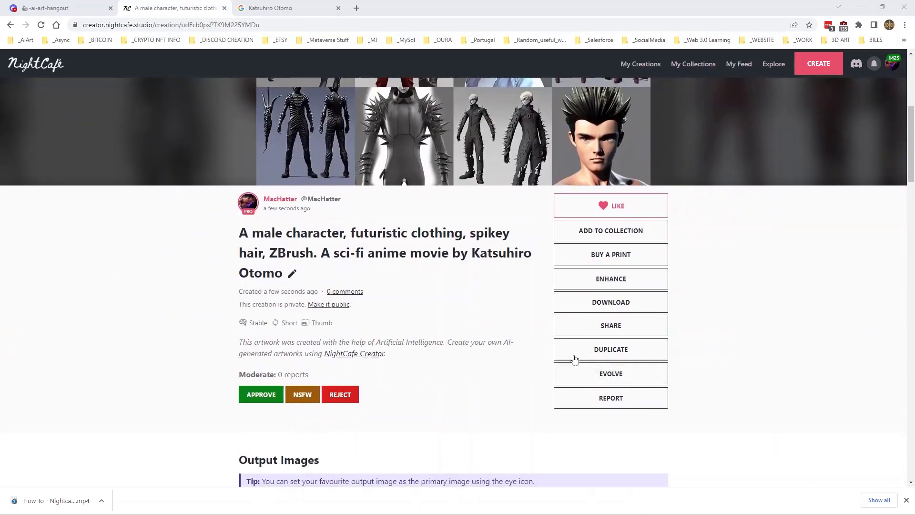
- Duplicate the creation and delete 'ZBrush' from the copied prompt
left_click(625, 353)
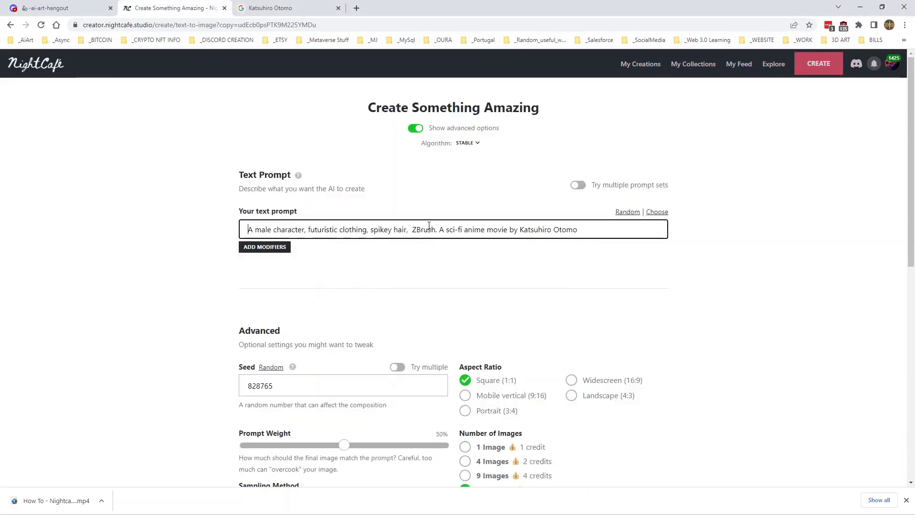
key("BackSpace")
key("BackSpace")
key("BackSpace")
key("BackSpace")
key("BackSpace")
key("BackSpace")
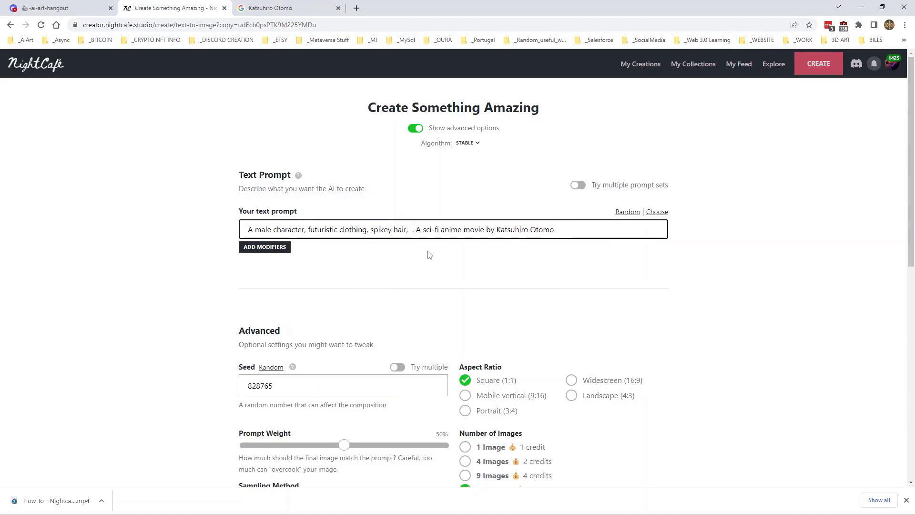
key("BackSpace")
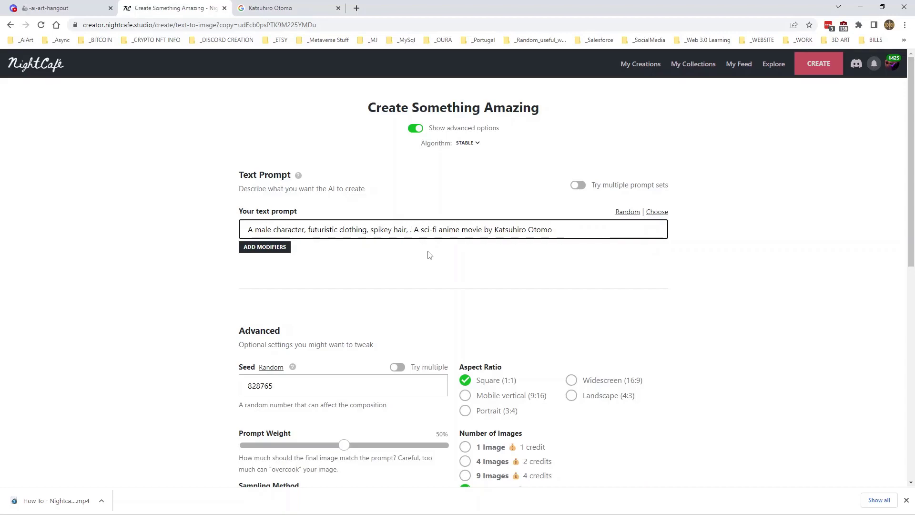
- Add 'depth of field, manga intricate detail. The background is a cityscape of Tokyo' to the prompt
type("depth of f")
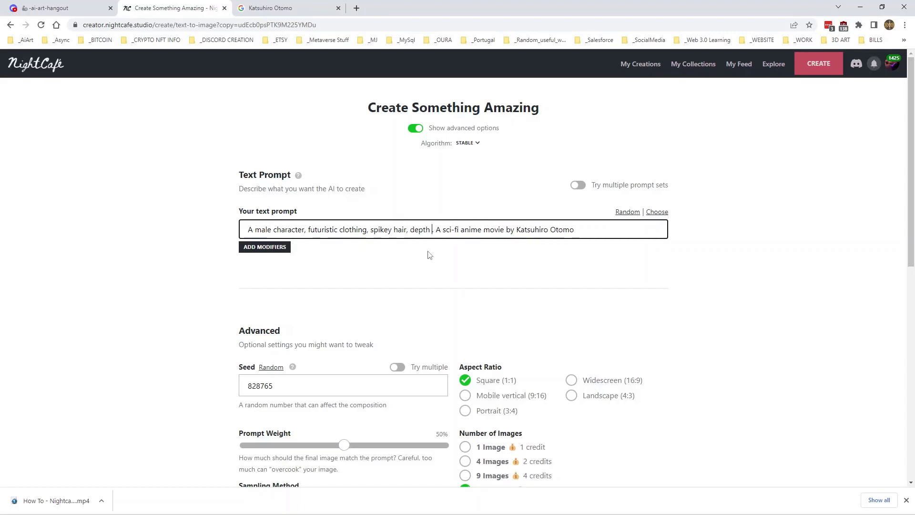
type("ield")
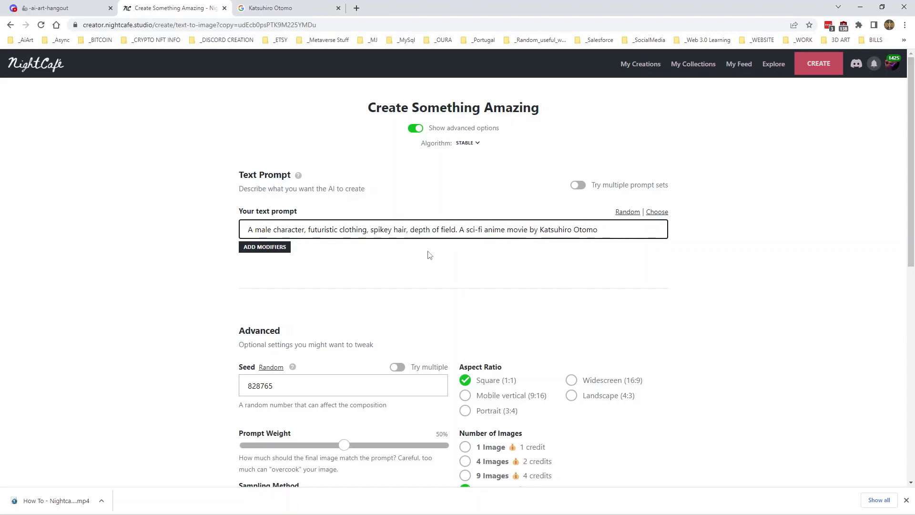
type(".")
key("BackSpace")
type(", manga")
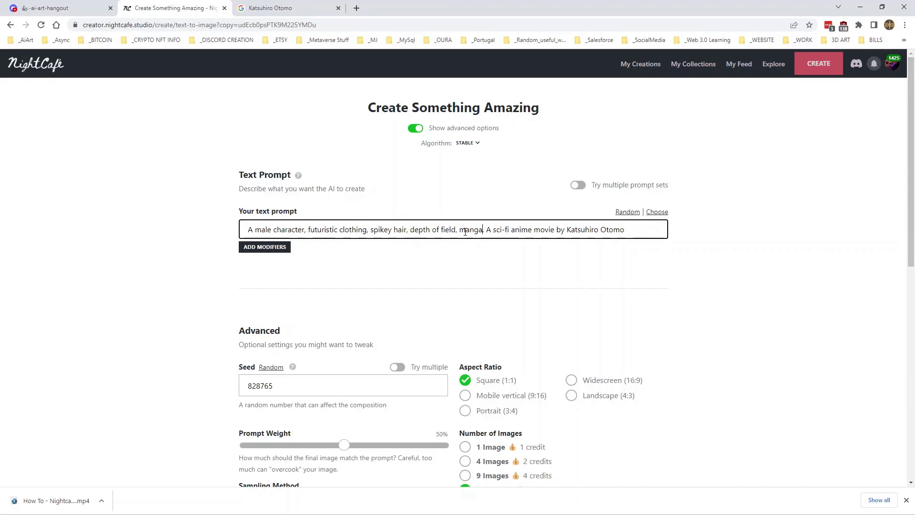
type(".")
key("BackSpace")
type("intricate")
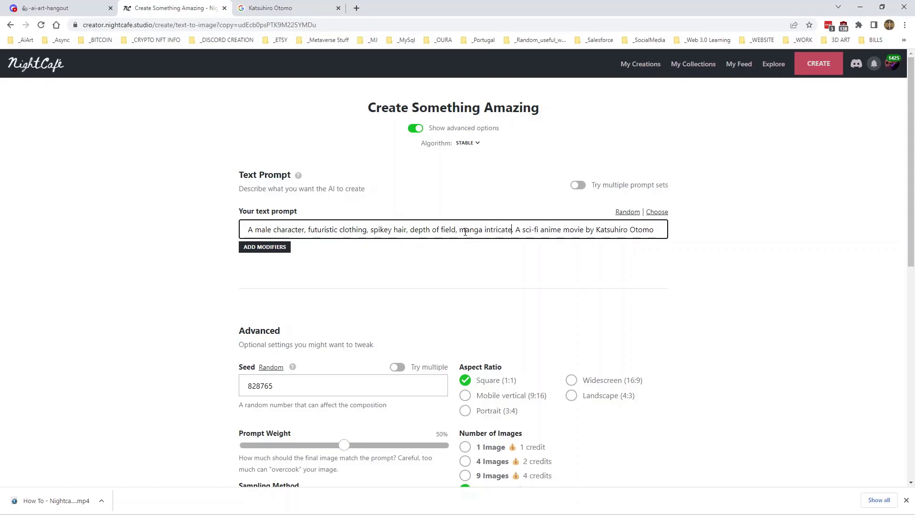
type(" detail ")
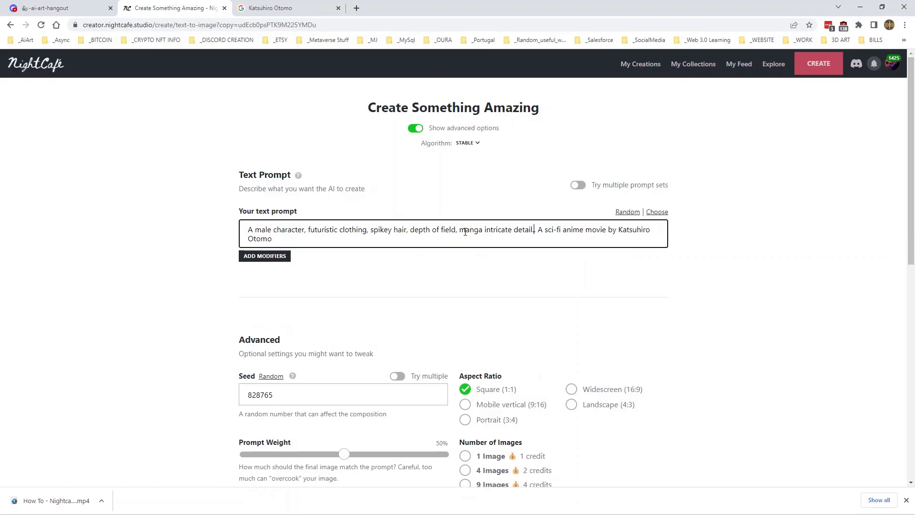
type(".")
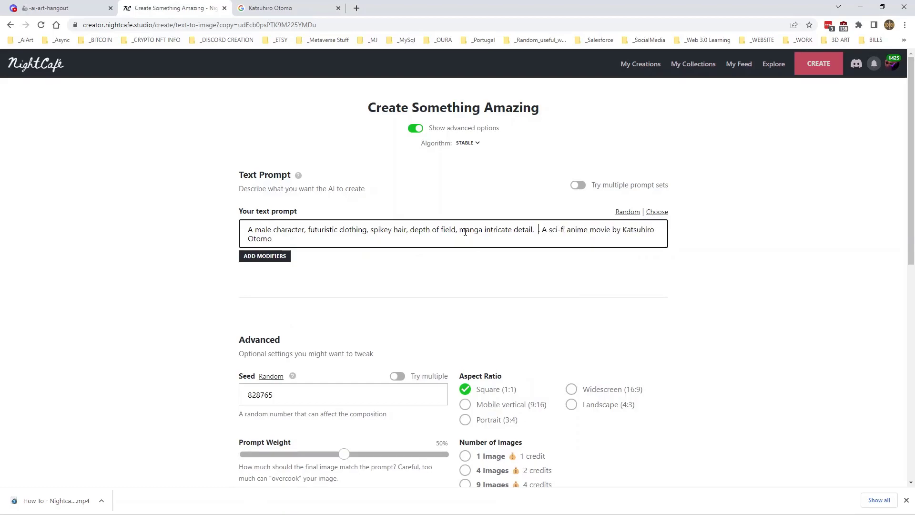
key("BackSpace")
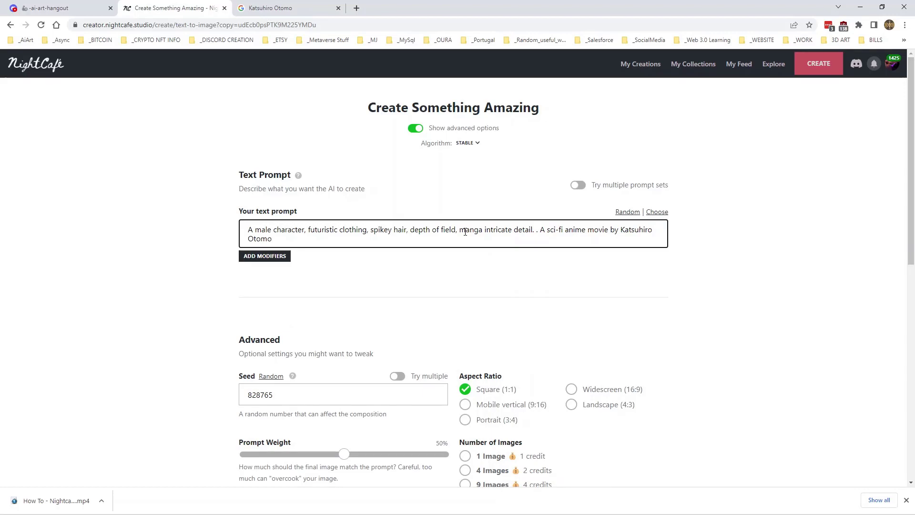
key("Delete")
type("The backgro")
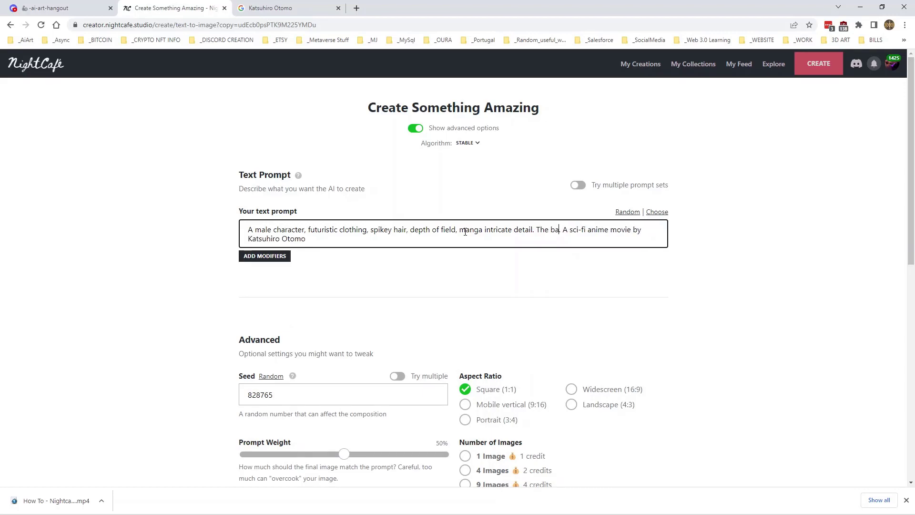
type("und is")
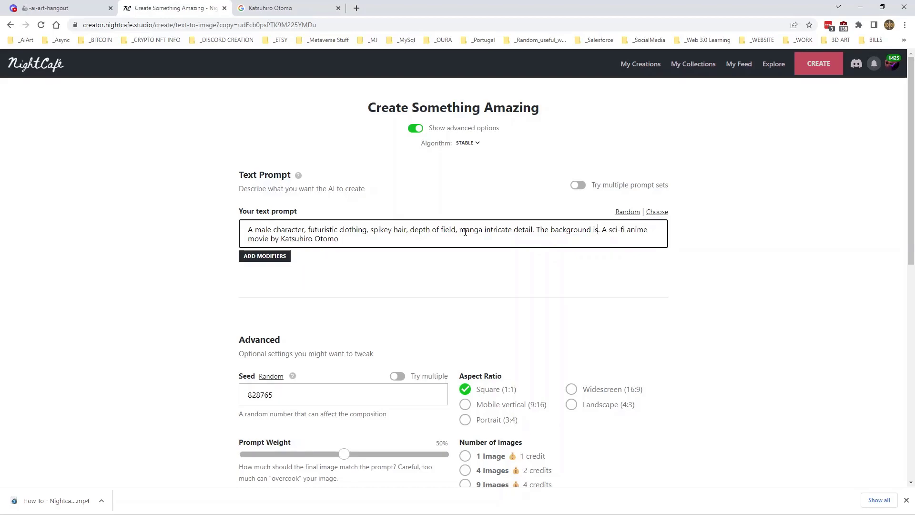
type(" a")
type(" cityscape")
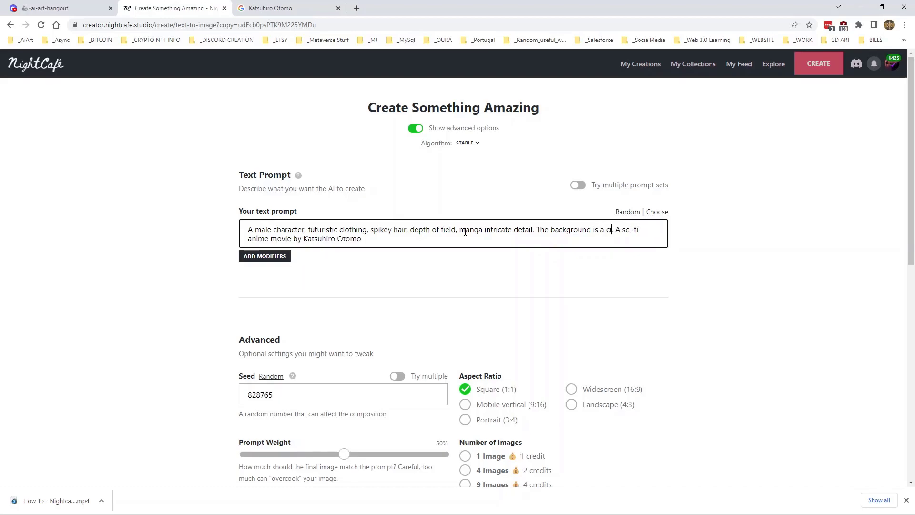
type(" of ")
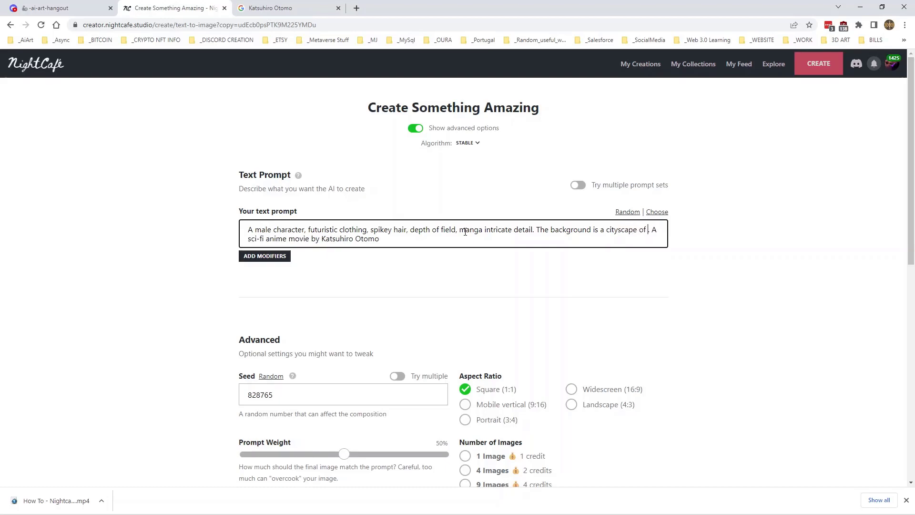
type("Tokyo")
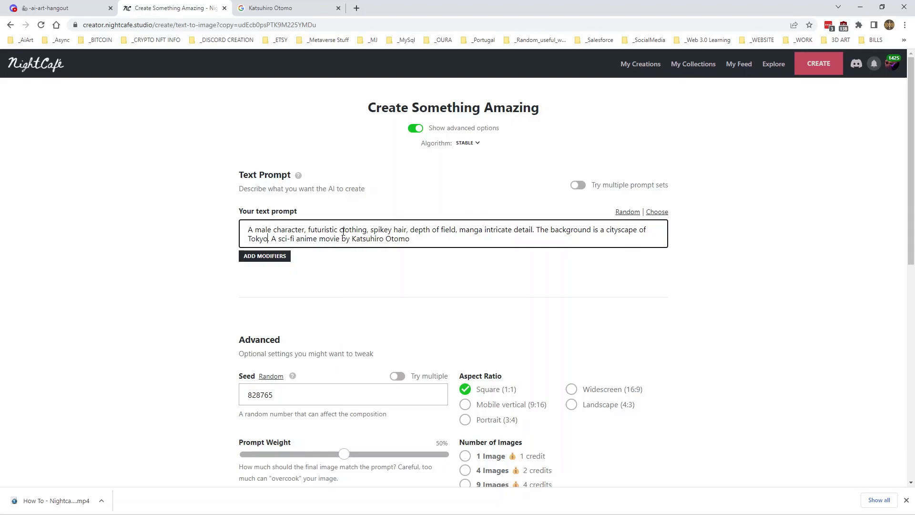
- Pick a new random seed, K_HEUN sampling method and Medium runtime
scroll(399, 206, "down", 6)
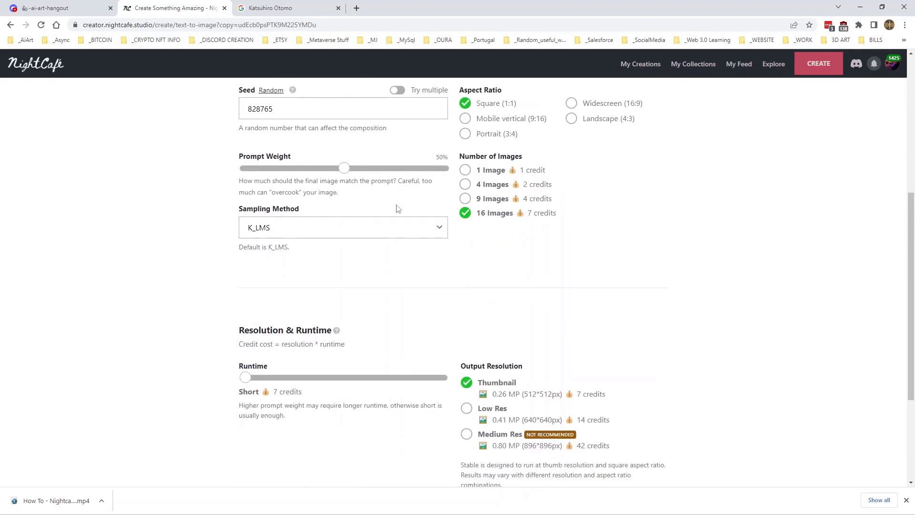
scroll(346, 185, "up", 2)
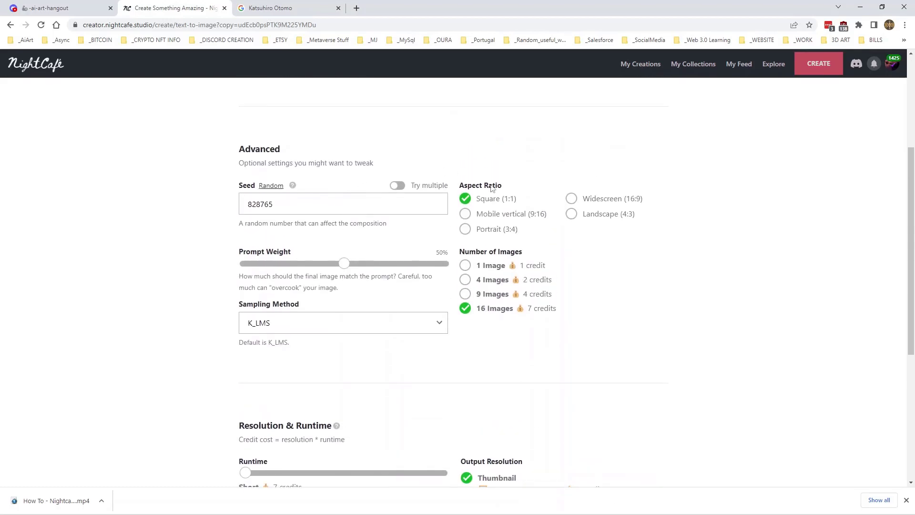
left_click(270, 186)
left_click(342, 323)
left_click(292, 360)
scroll(364, 314, "down", 5)
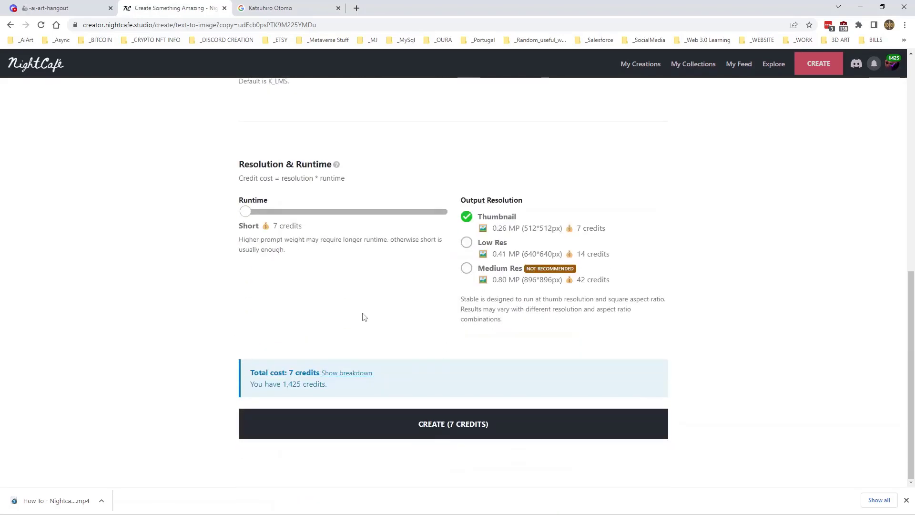
scroll(401, 298, "up", 3)
scroll(400, 297, "down", 2)
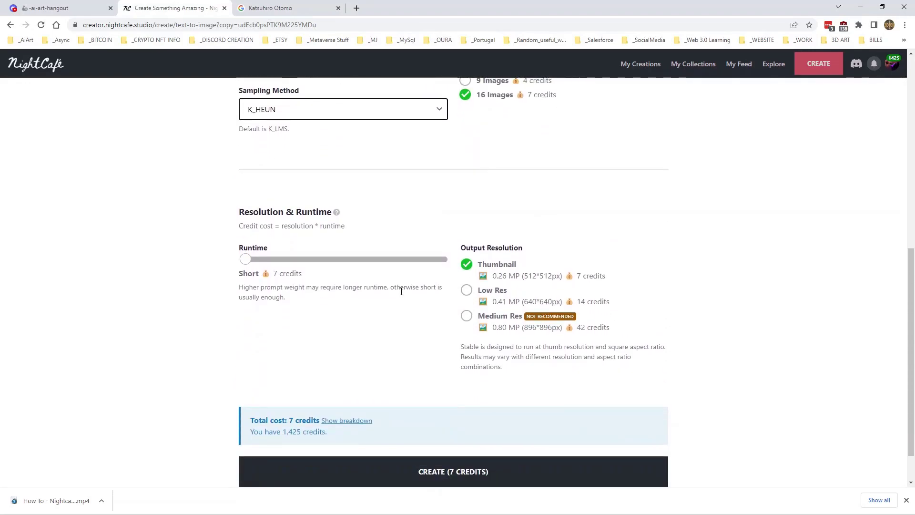
left_click(334, 260)
- Generate the 16-image creation, confirming the 14-credit cost
scroll(362, 290, "down", 1)
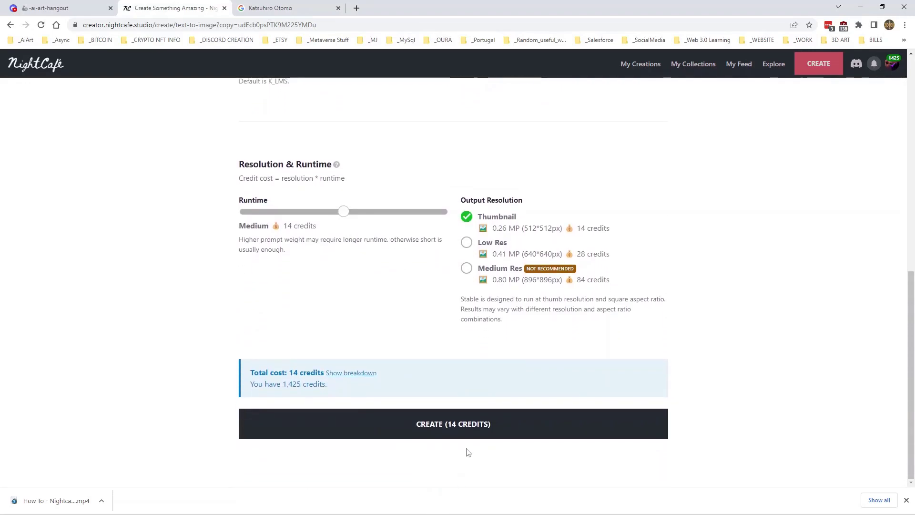
left_click(474, 435)
left_click(537, 302)
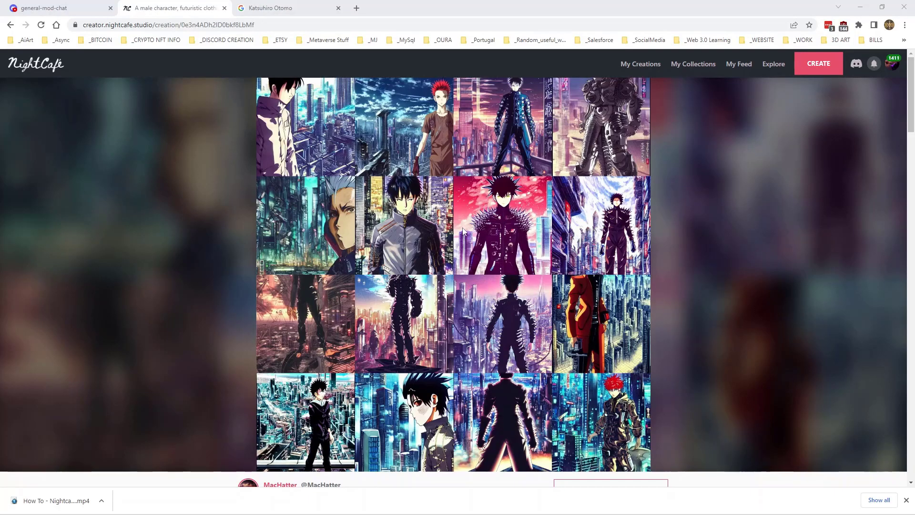
- Review the output images and the title phrase 'manga intricate detail'
scroll(462, 232, "down", 6)
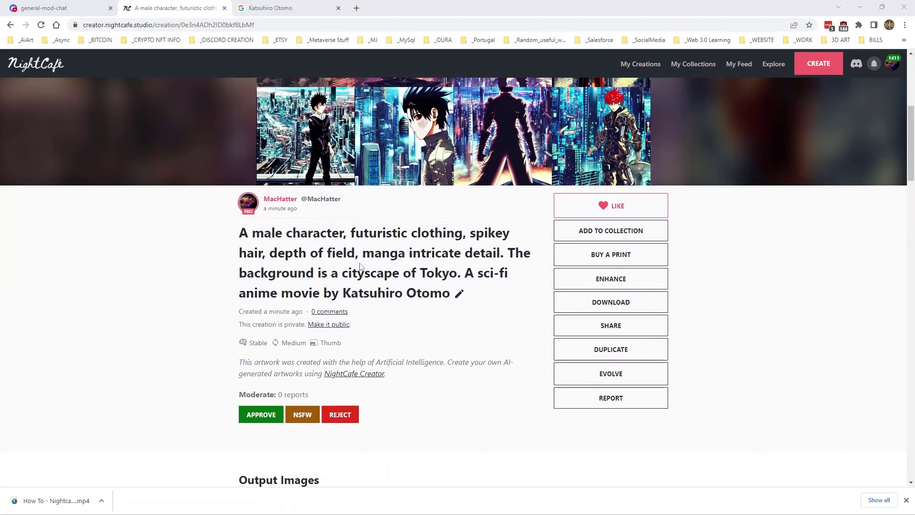
scroll(396, 277, "up", 3)
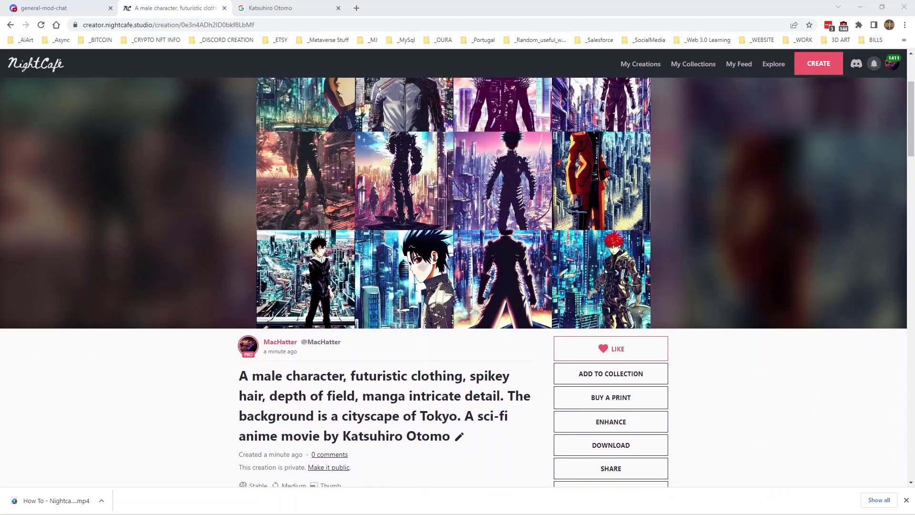
scroll(393, 195, "down", 3)
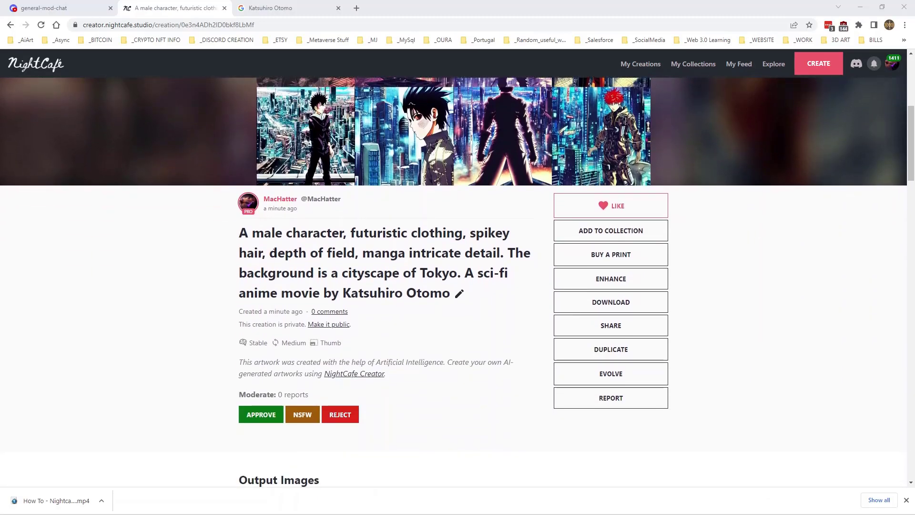
scroll(301, 157, "up", 3)
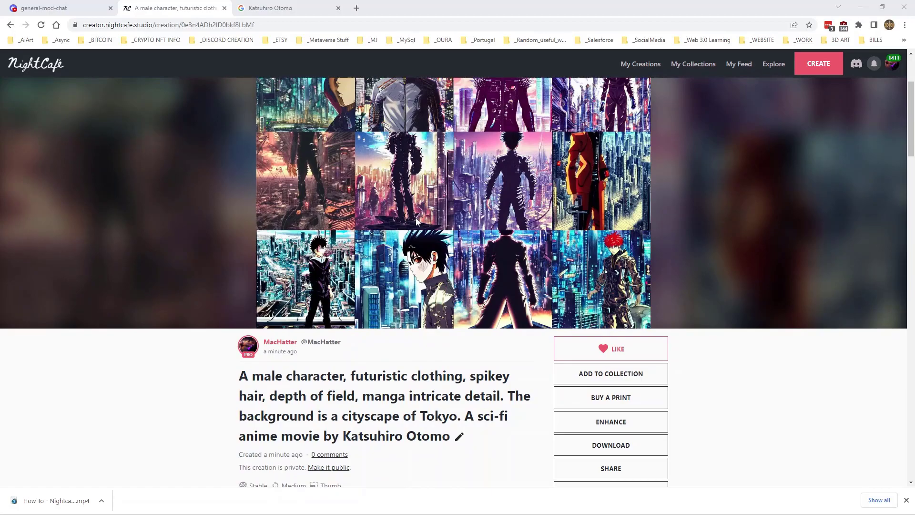
scroll(314, 197, "up", 1)
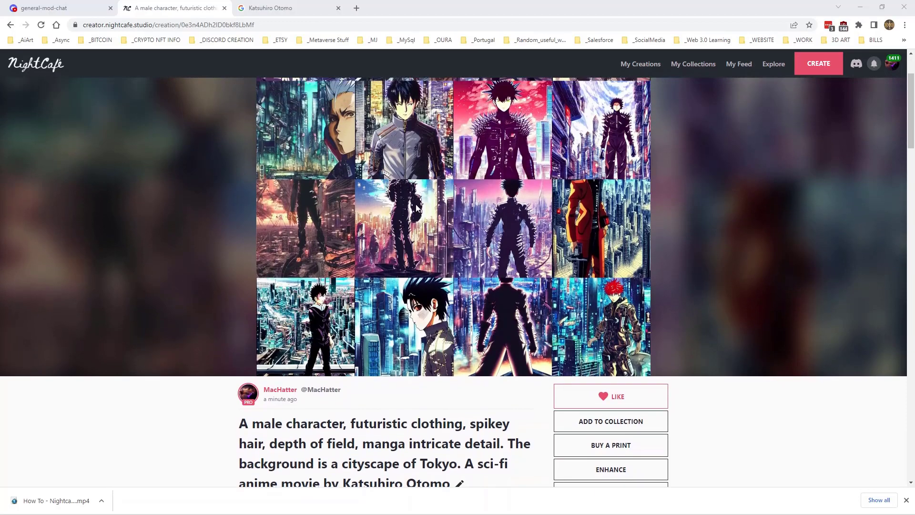
scroll(407, 220, "down", 3)
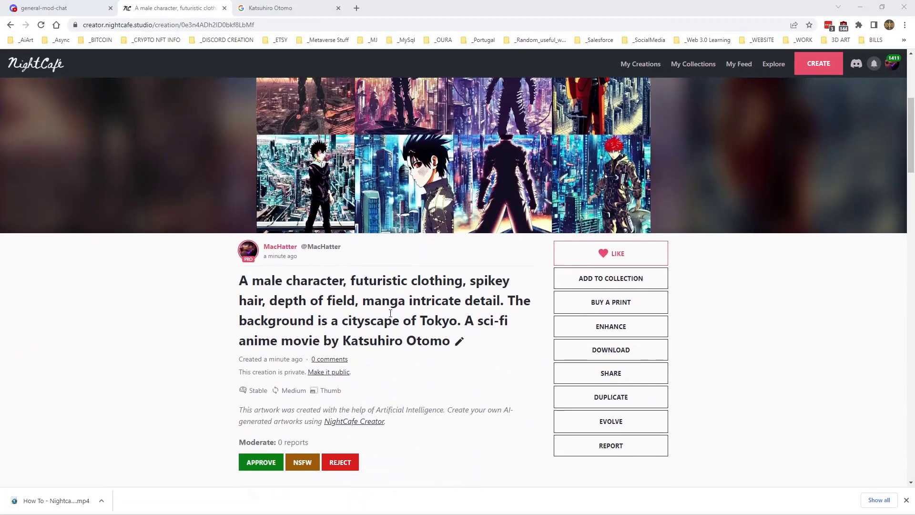
left_click_drag(363, 302, 509, 305)
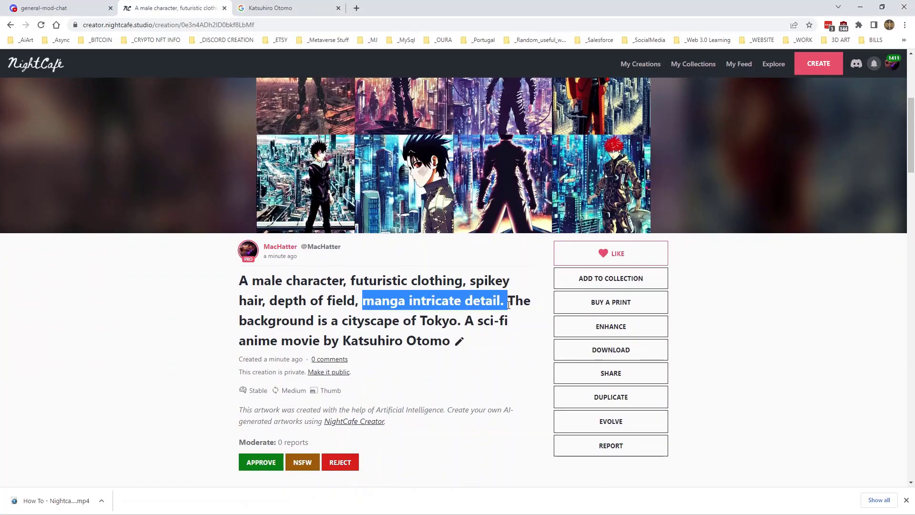
left_click(462, 195)
- Make the red-haired brown-shirt image the primary image
scroll(468, 165, "up", 5)
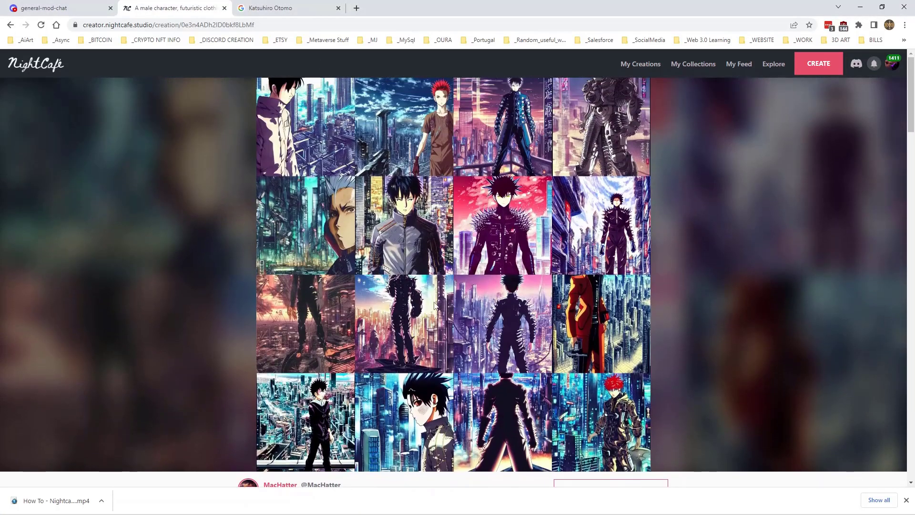
scroll(507, 204, "down", 15)
scroll(507, 204, "up", 3)
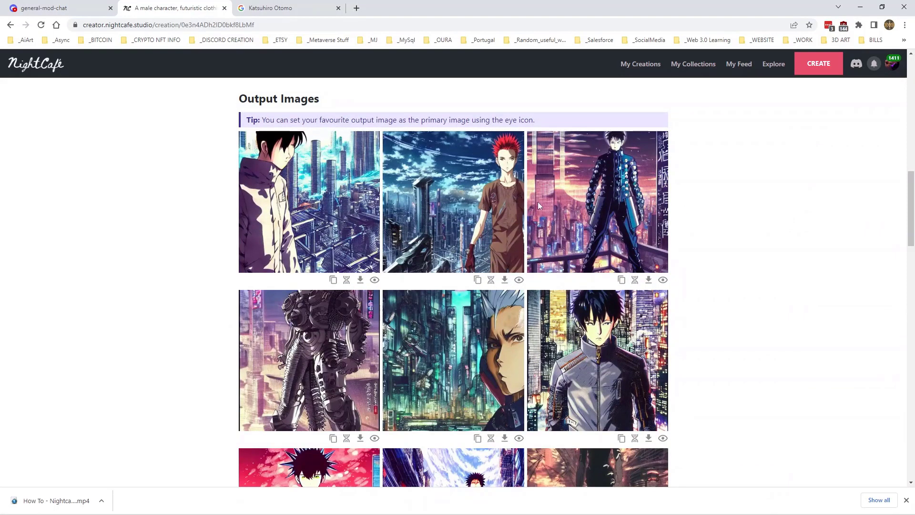
left_click(519, 280)
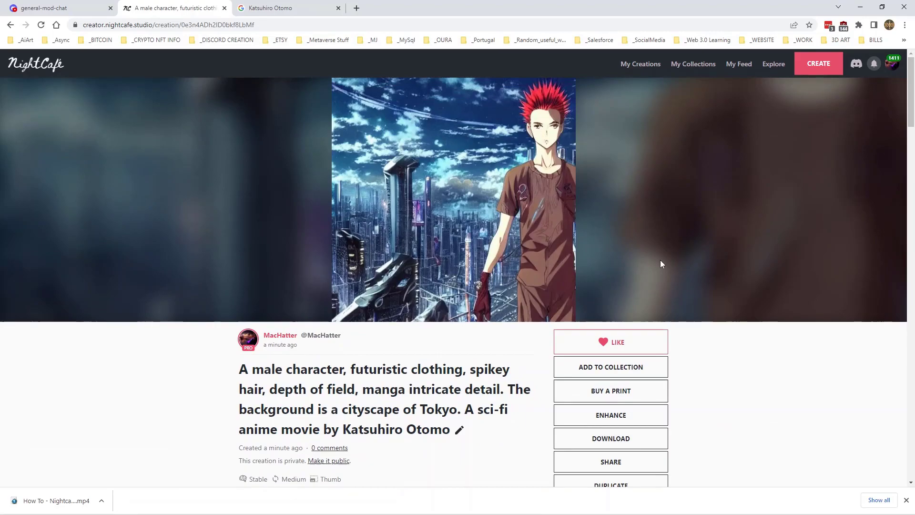
- Switch the main image to the red-haired character in the patterned jacket
scroll(660, 260, "down", 15)
scroll(662, 262, "down", 3)
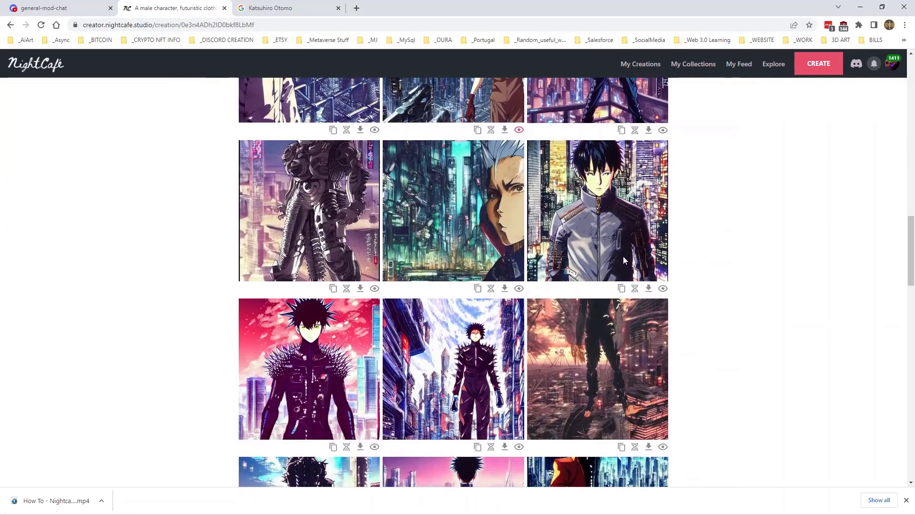
scroll(663, 286, "up", 5)
scroll(688, 259, "up", 13)
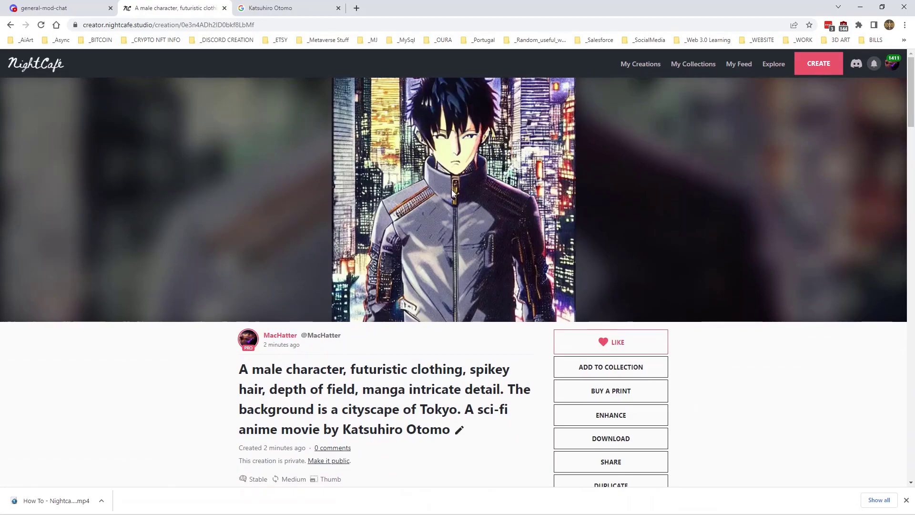
scroll(540, 215, "down", 15)
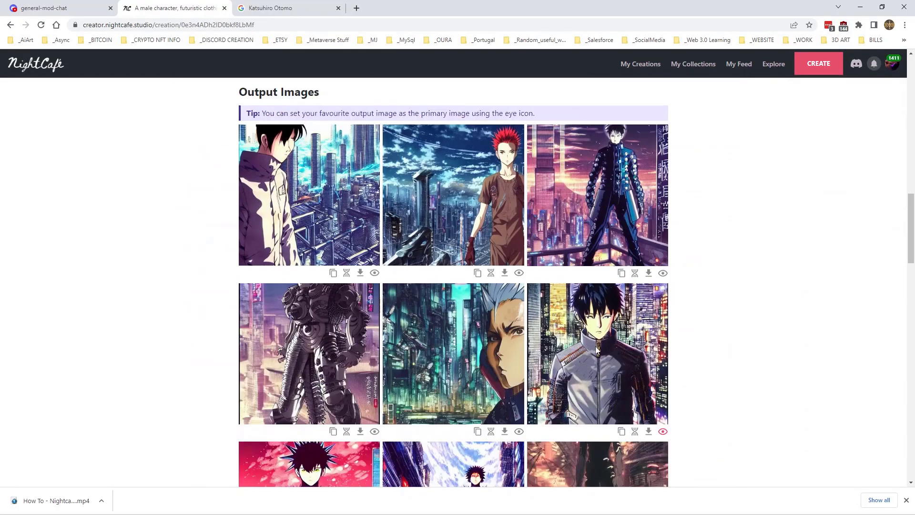
scroll(599, 341, "down", 5)
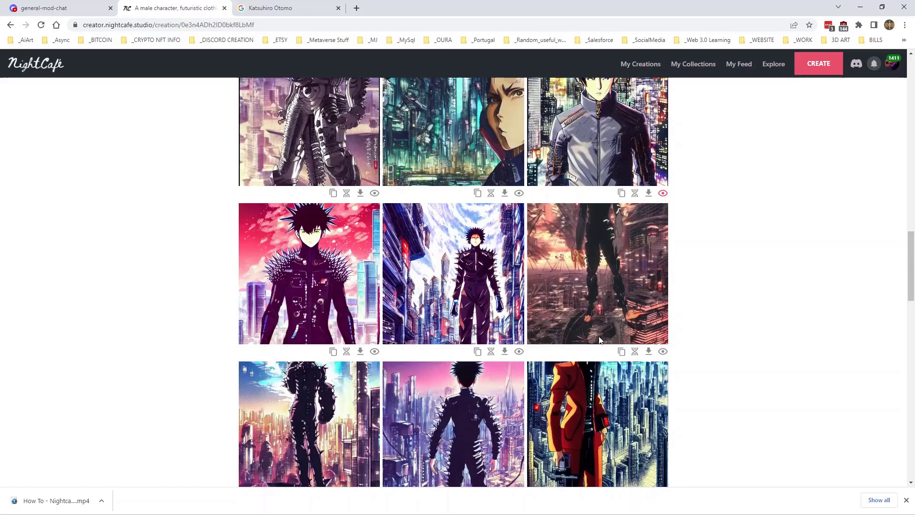
scroll(584, 262, "down", 4)
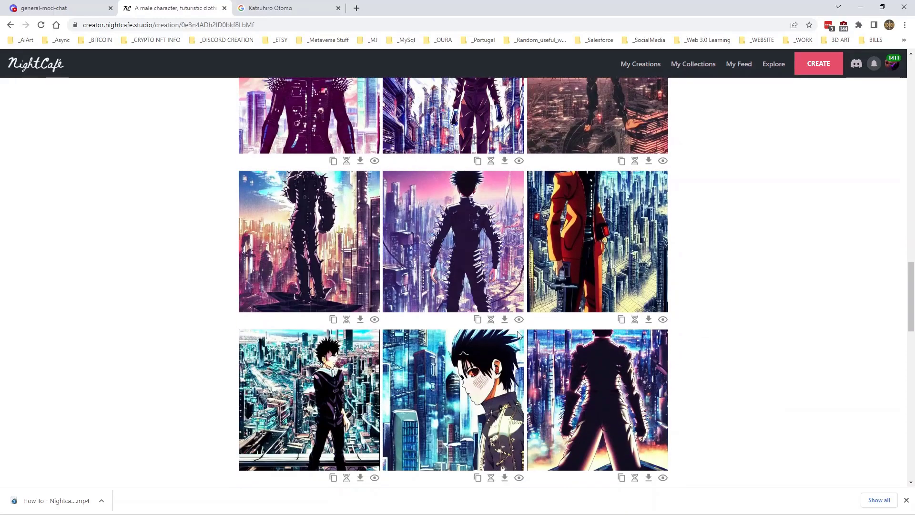
scroll(706, 317, "up", 5)
scroll(706, 316, "up", 15)
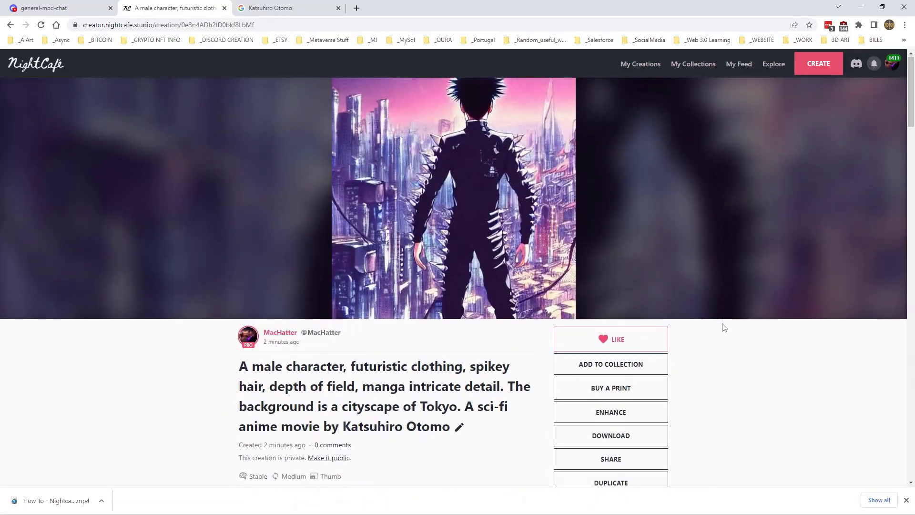
scroll(724, 328, "down", 20)
scroll(725, 324, "up", 6)
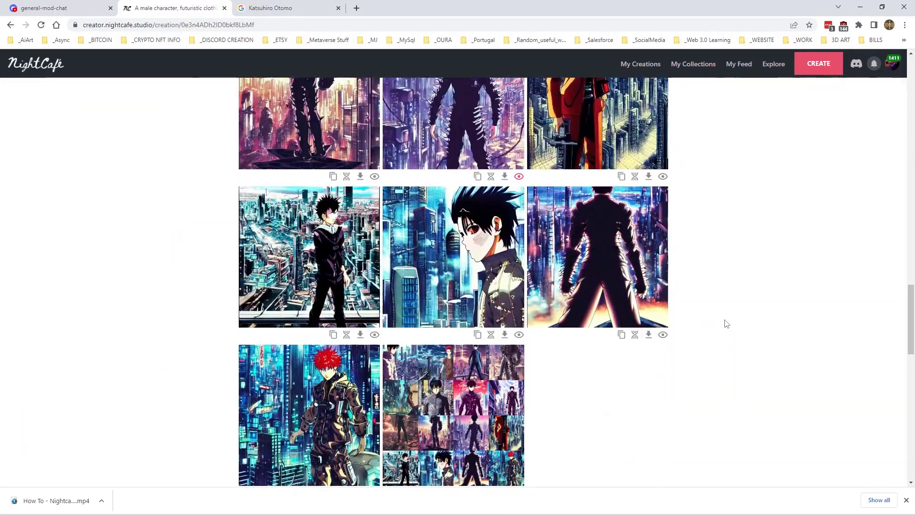
scroll(723, 323, "down", 3)
left_click(375, 350)
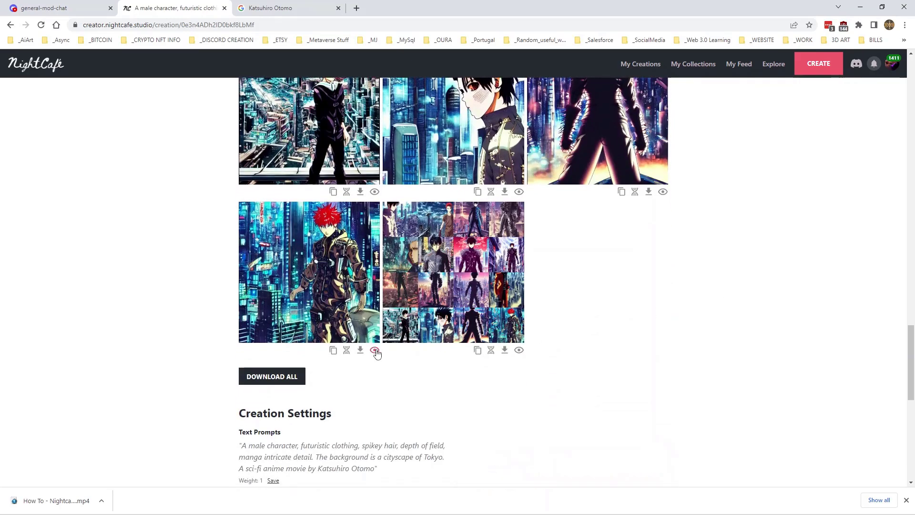
- Scroll through the creation page to check the new main image
scroll(706, 348, "up", 20)
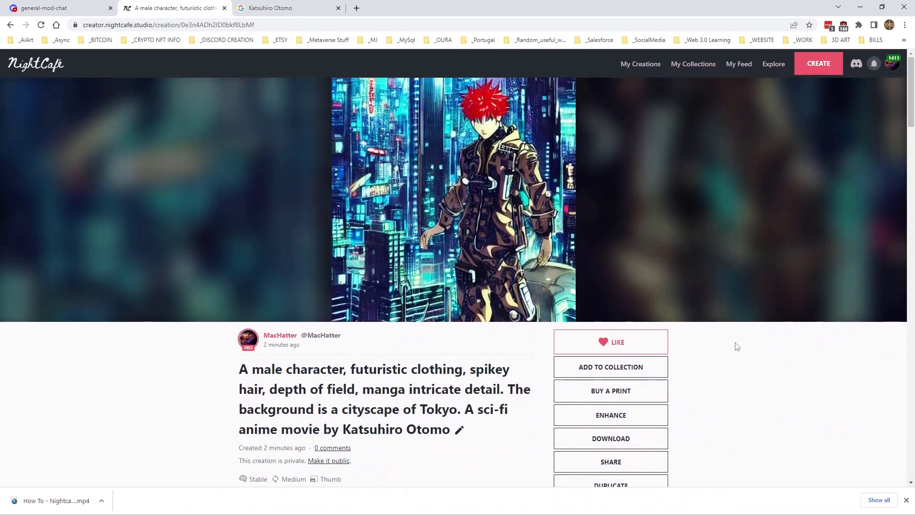
scroll(734, 329, "down", 7)
scroll(738, 330, "down", 12)
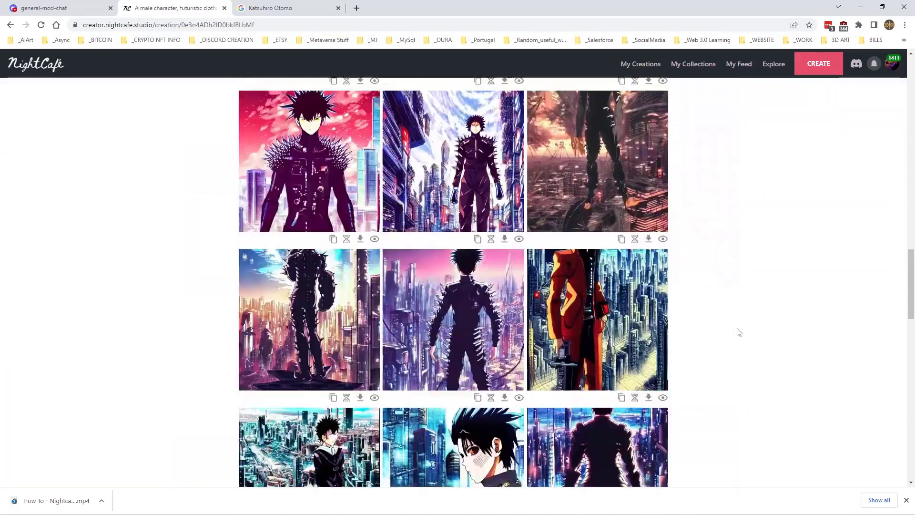
scroll(737, 331, "up", 8)
scroll(765, 336, "up", 7)
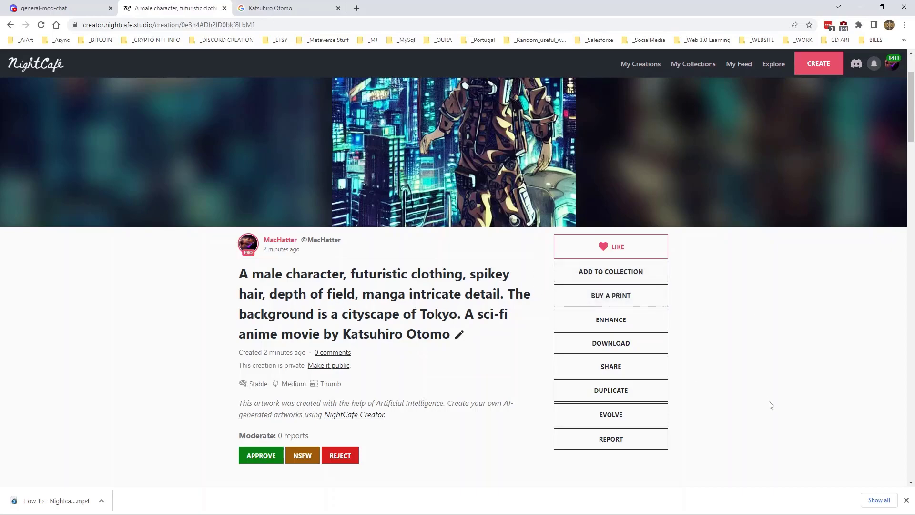
- Duplicate the creation and move 'IMAX' to right after 'shot,' in the prompt
left_click(626, 397)
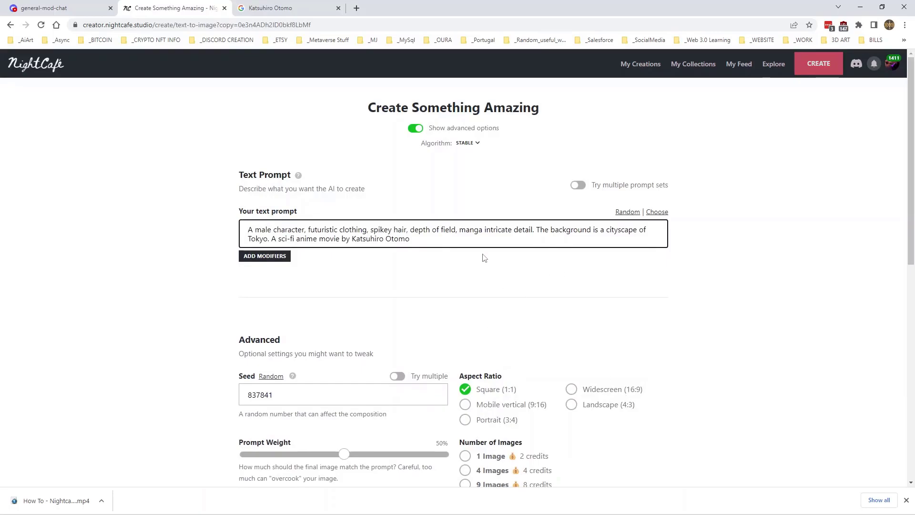
left_click(441, 240)
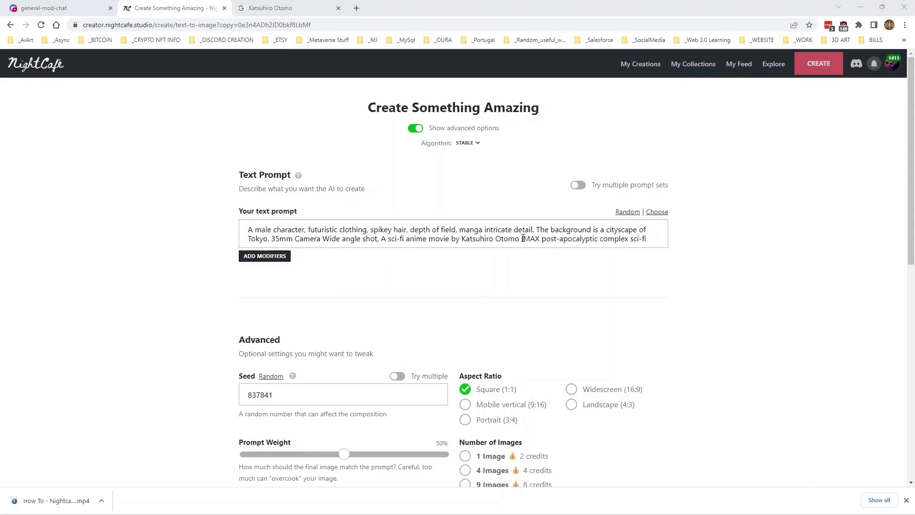
left_click_drag(522, 239, 540, 239)
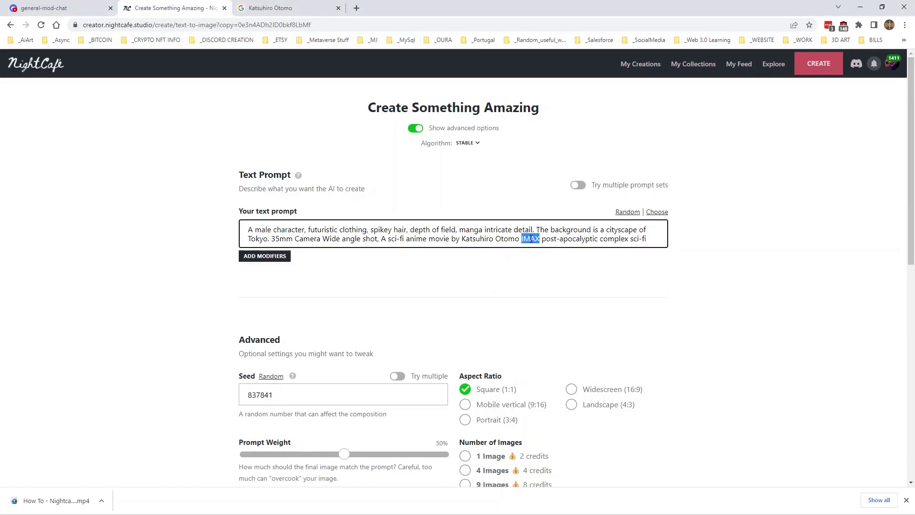
right_click(531, 243)
left_click(553, 265)
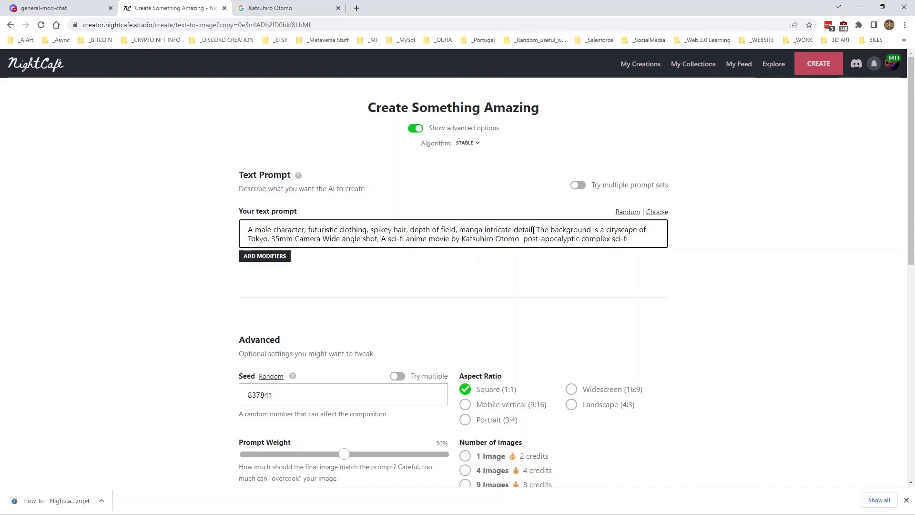
left_click(380, 239)
type("IMAX")
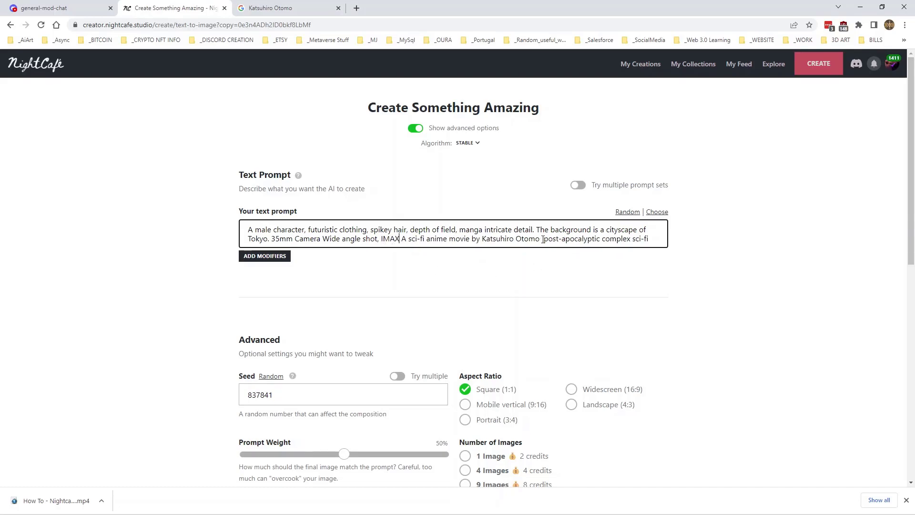
- Copy 'post-apocalyptic' in front of 'manga' and add a comma after 'manga'
left_click_drag(544, 239, 599, 239)
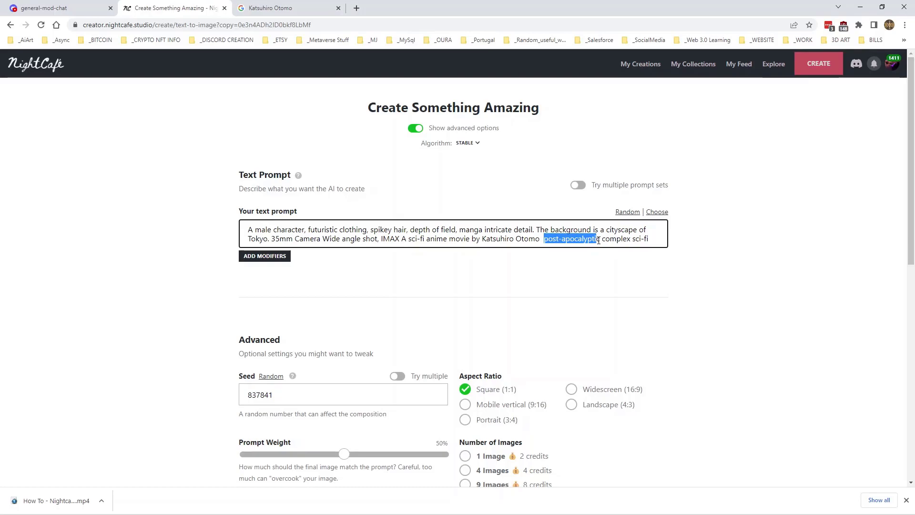
right_click(596, 245)
left_click(615, 276)
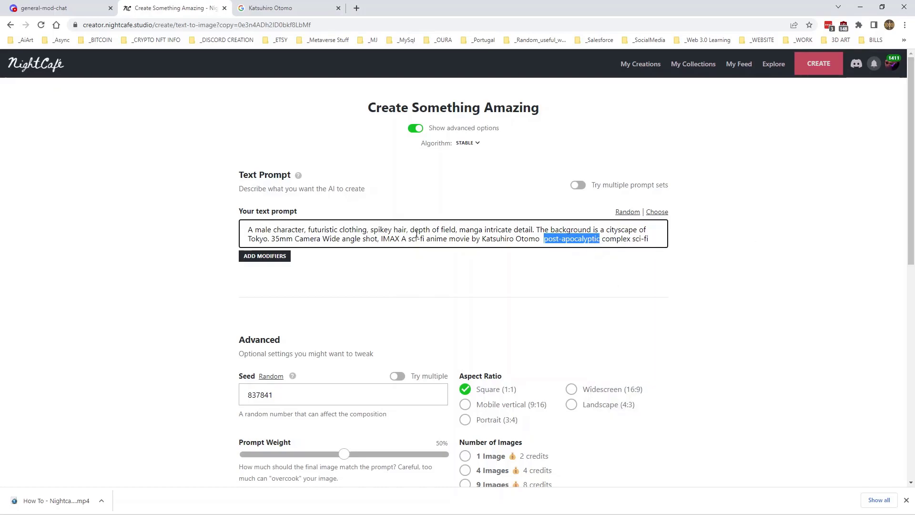
left_click(461, 231)
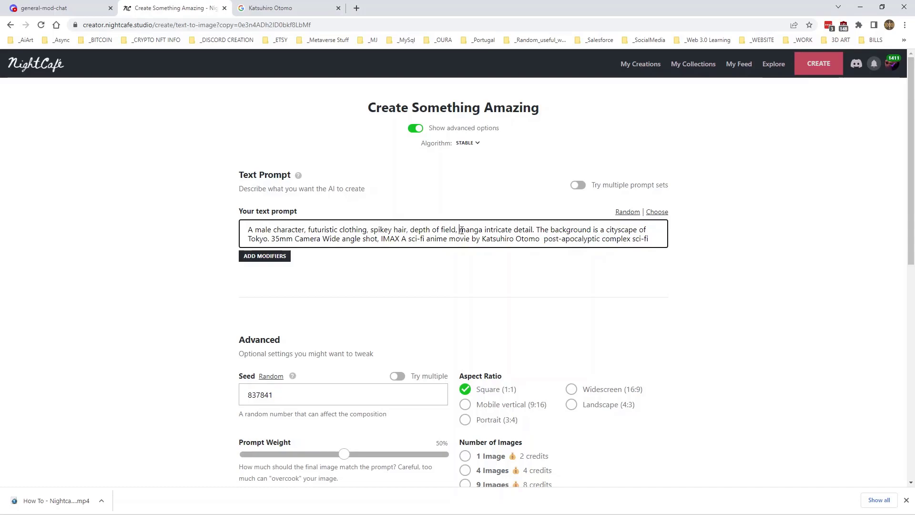
key("ctrl+v")
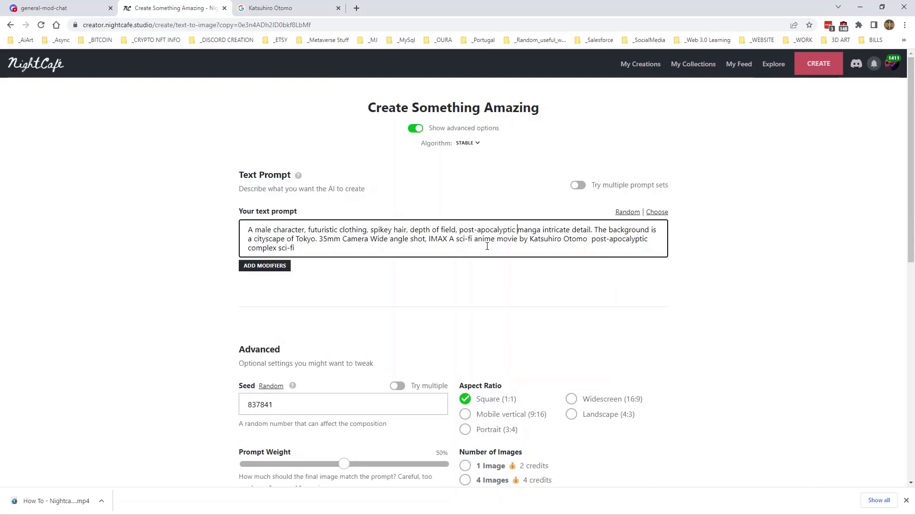
left_click(542, 230)
type(",")
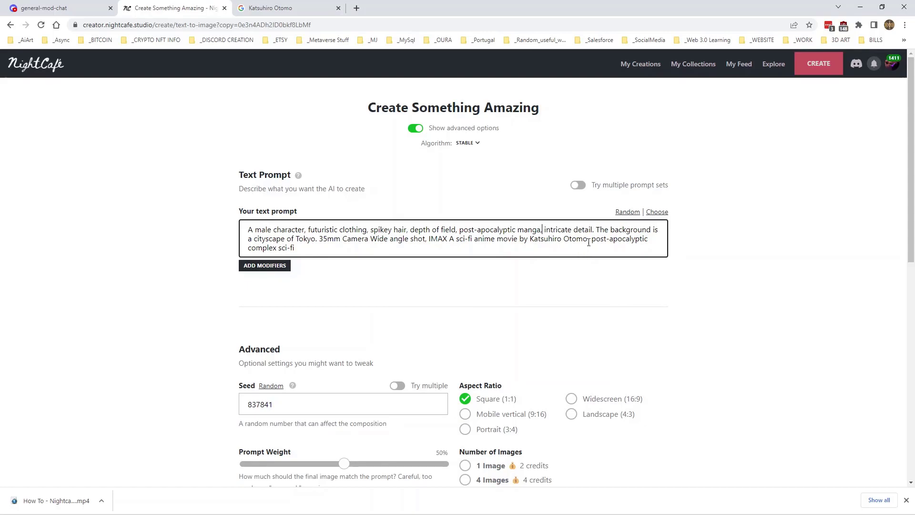
- Delete the trailing duplicate 'post-apocalyptic' so the prompt ends with 'complex sci-fi'
left_click_drag(589, 242, 650, 242)
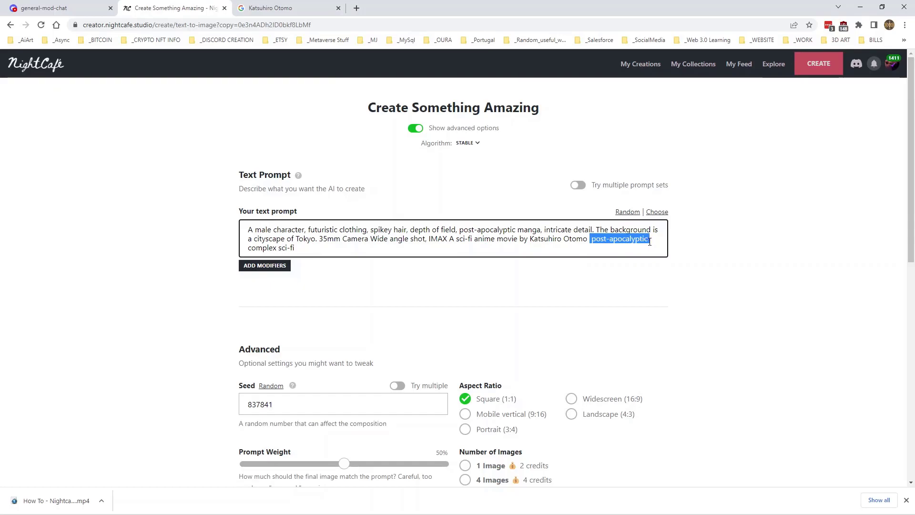
key("BackSpace")
left_click_drag(590, 241, 642, 242)
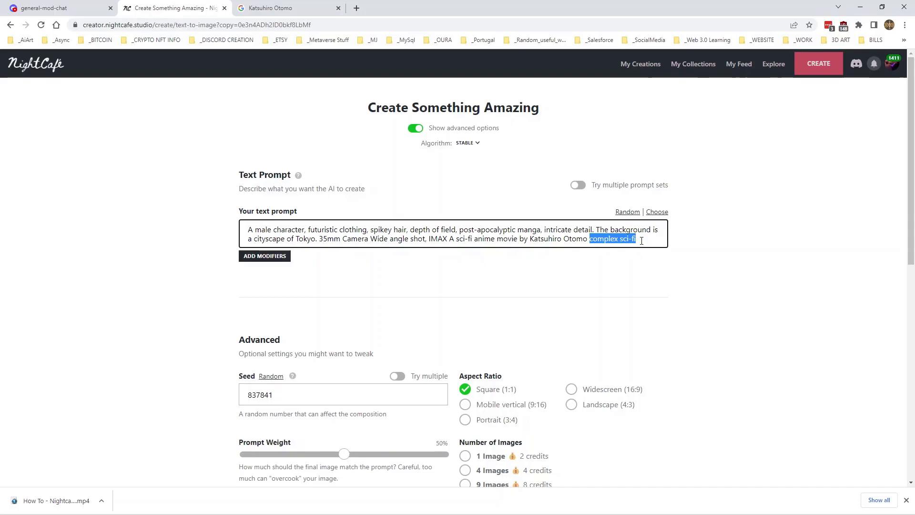
left_click(725, 273)
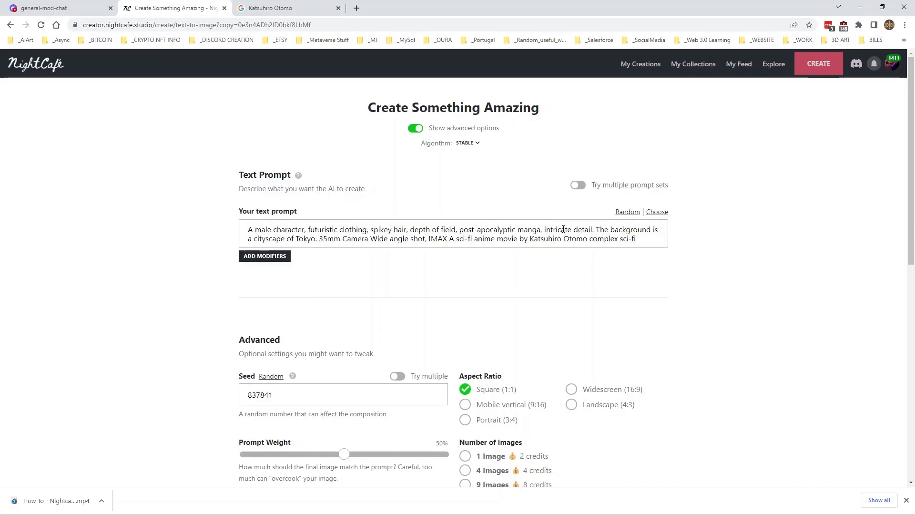
left_click(266, 238)
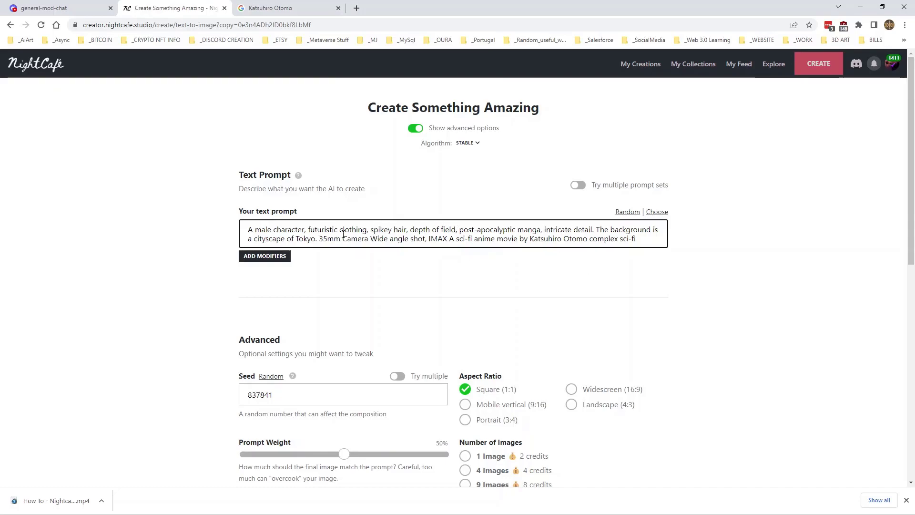
left_click_drag(322, 238, 405, 239)
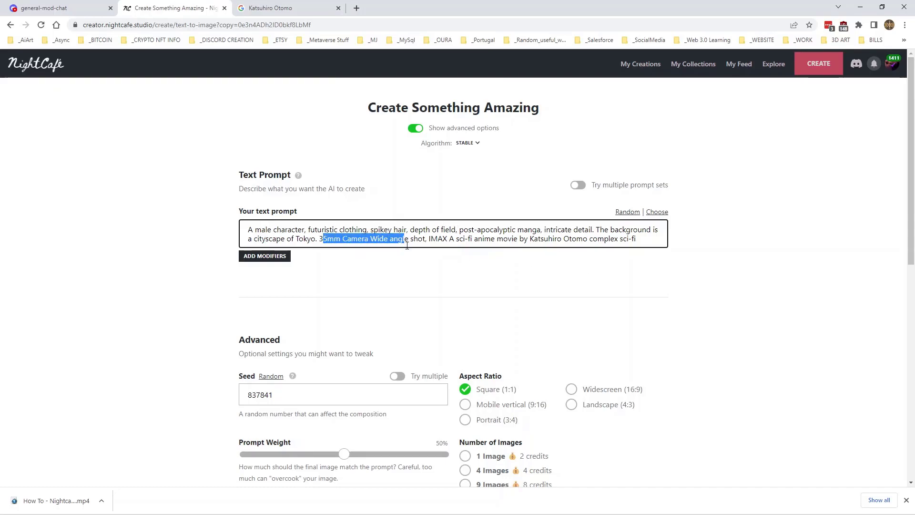
scroll(440, 253, "down", 3)
- Switch the aspect ratio to Widescreen (16:9) and generate the creation for 14 credits
left_click(574, 201)
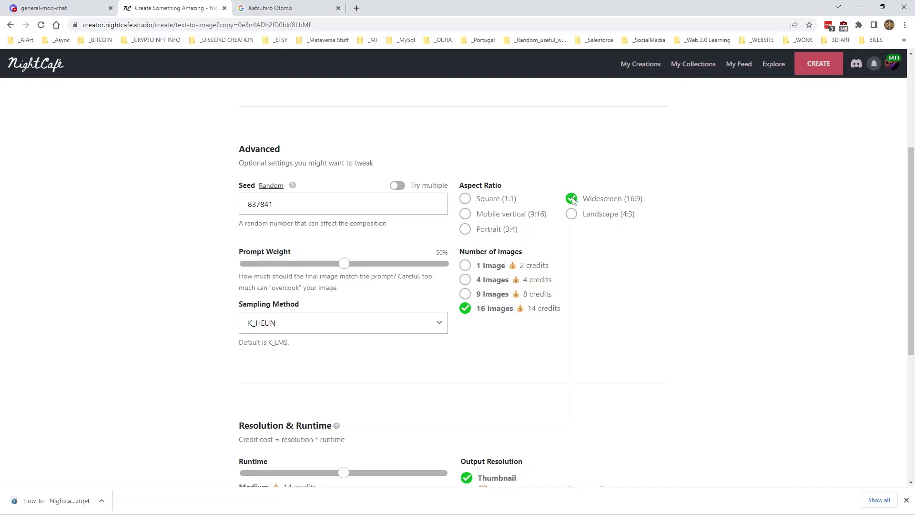
scroll(568, 208, "down", 5)
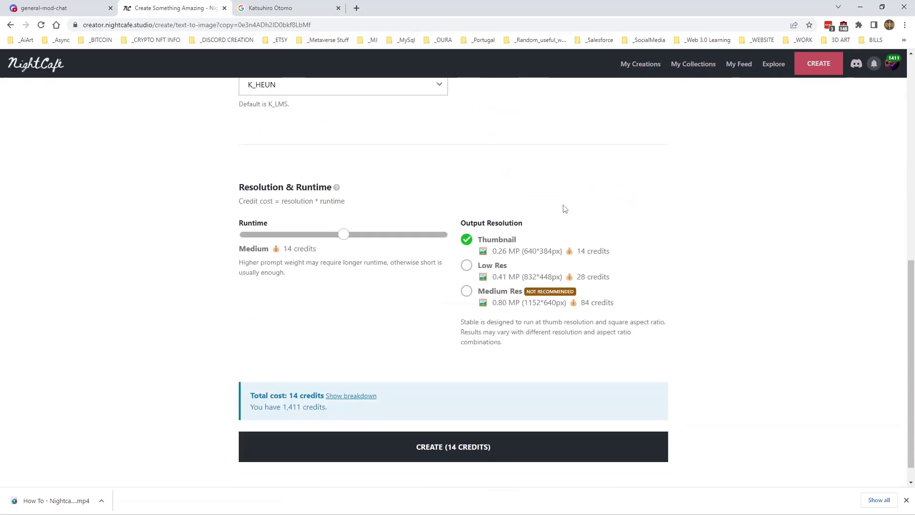
left_click(459, 447)
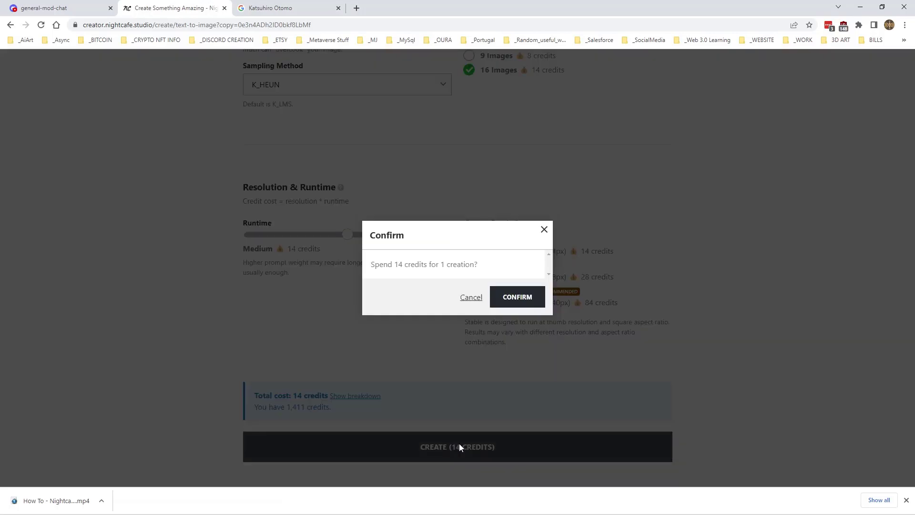
left_click(519, 299)
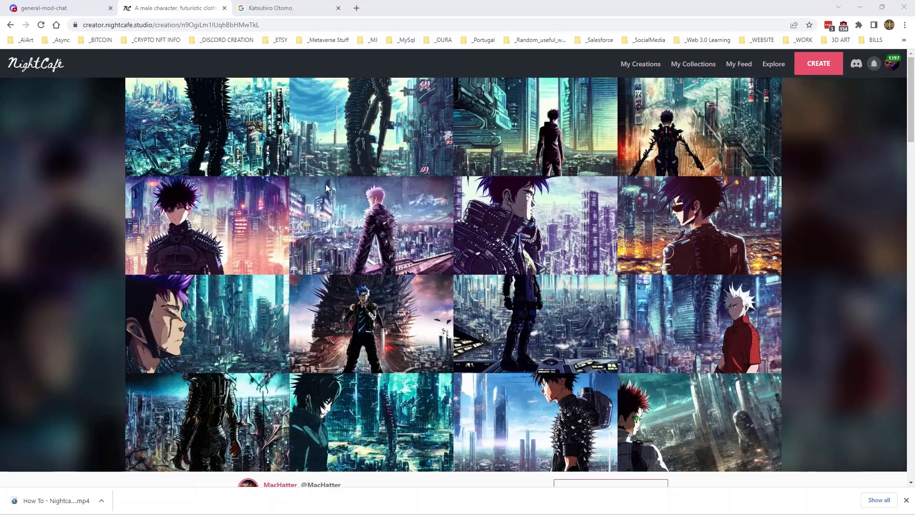
- Try the spiky-haired middle image, then the pink-haired right image, as primary
scroll(326, 186, "down", 3)
scroll(327, 186, "up", 3)
scroll(502, 242, "down", 10)
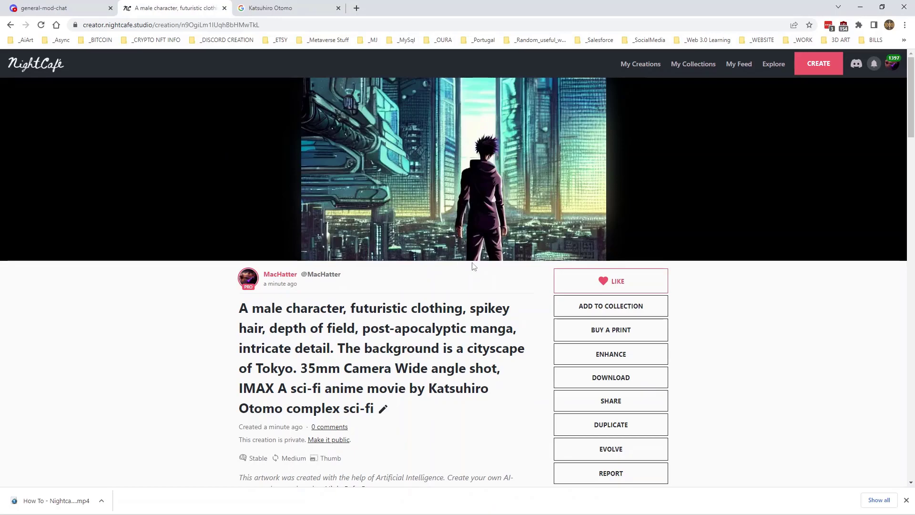
scroll(747, 268, "down", 15)
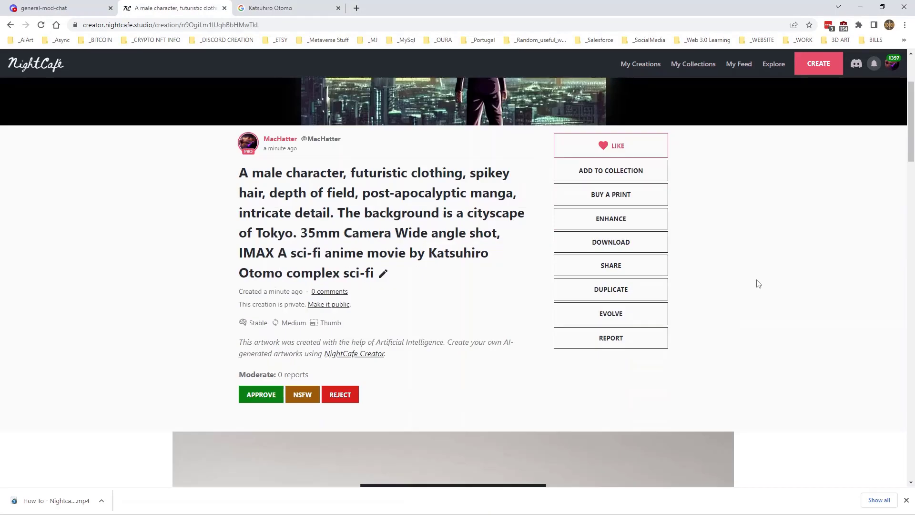
scroll(759, 284, "down", 2)
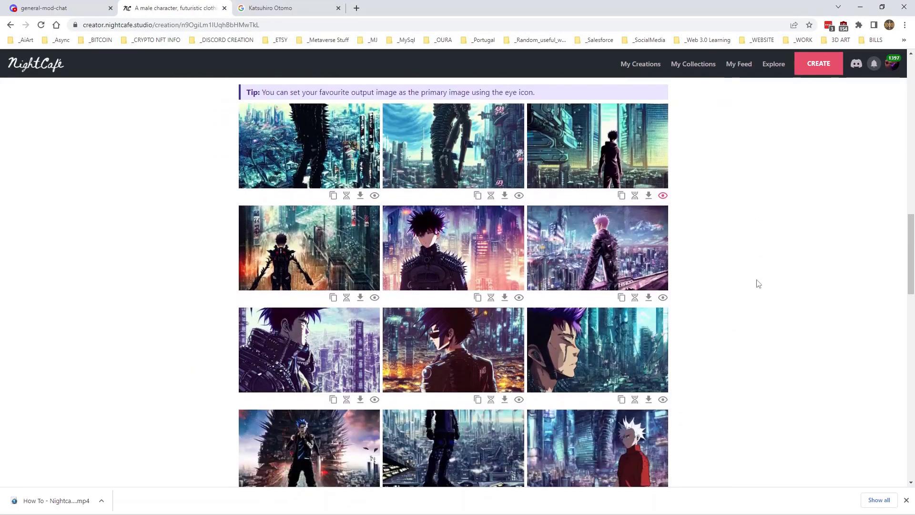
left_click(520, 297)
scroll(711, 289, "up", 17)
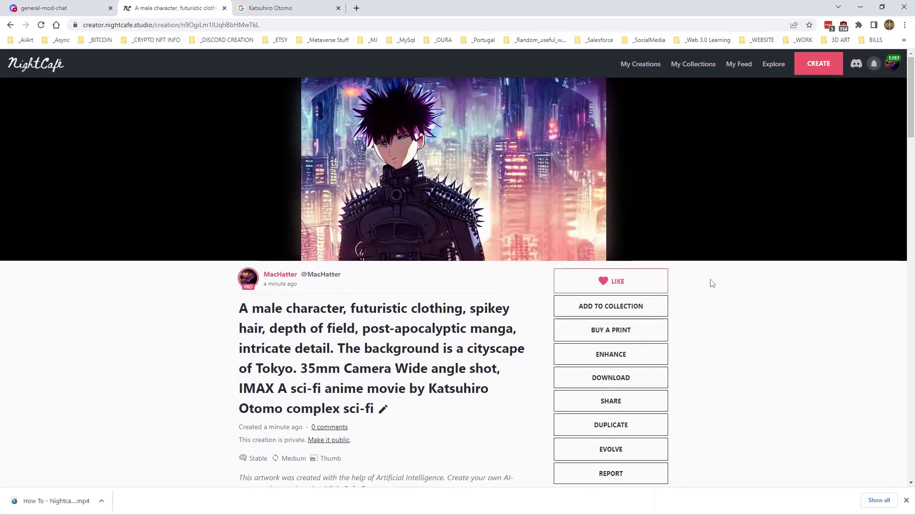
scroll(722, 271, "down", 17)
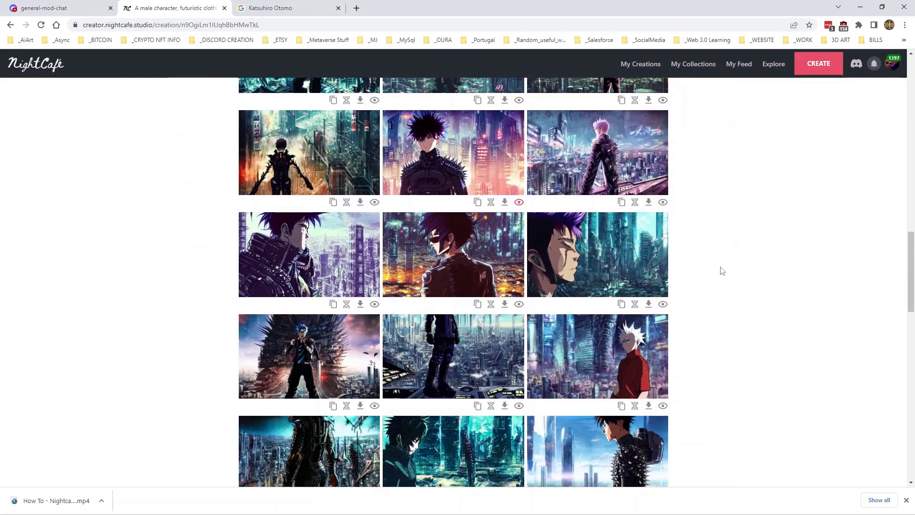
left_click(663, 202)
- Make the purple-haired profile image the creation's primary image
scroll(677, 202, "up", 4)
scroll(693, 201, "up", 17)
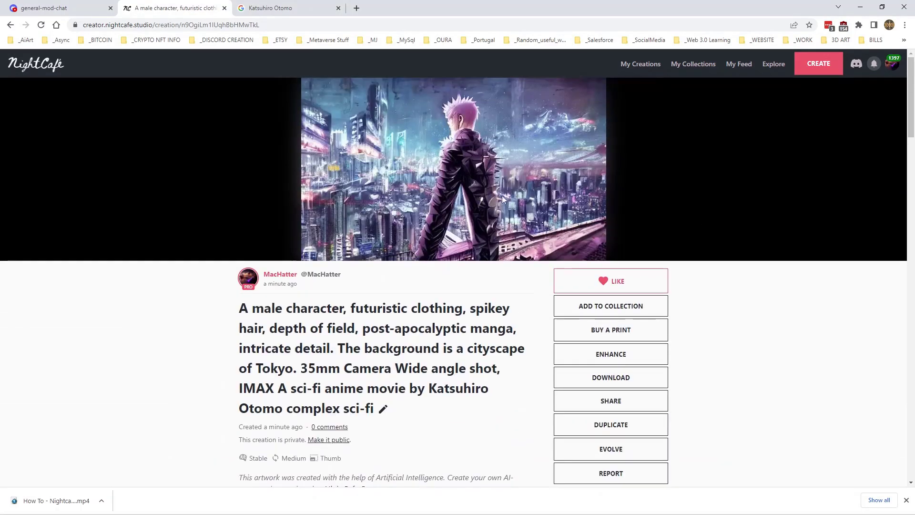
scroll(695, 276, "down", 15)
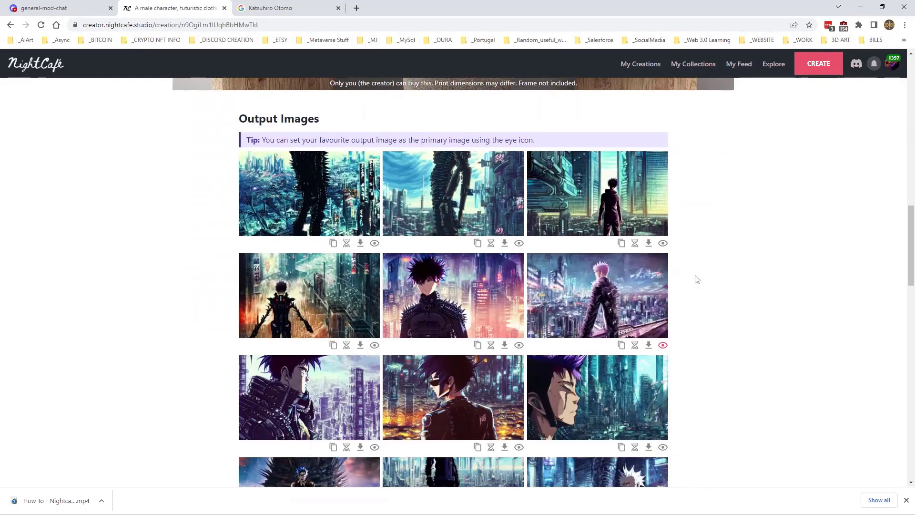
scroll(697, 280, "down", 4)
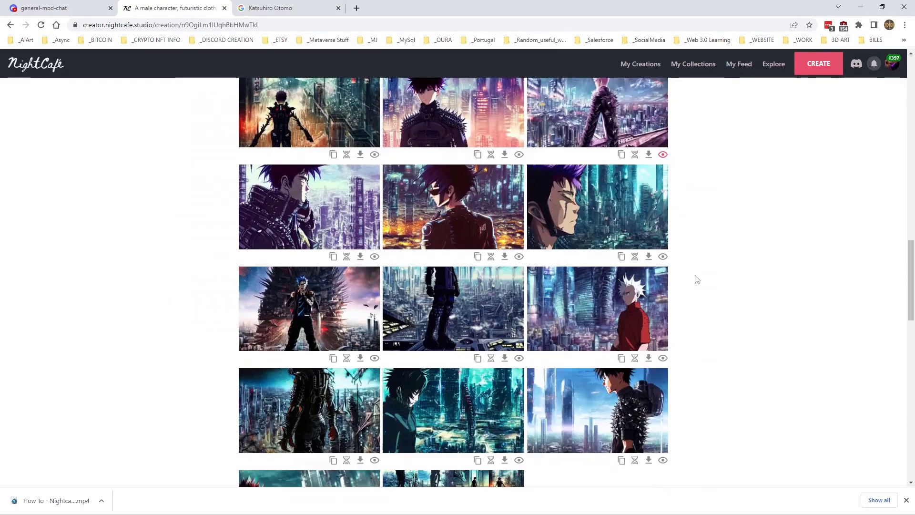
left_click(663, 257)
scroll(663, 238, "up", 15)
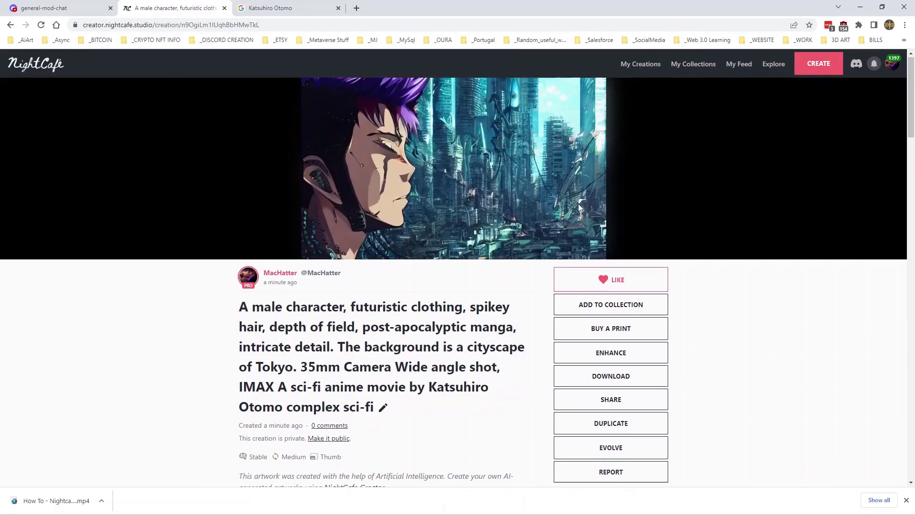
scroll(579, 204, "down", 12)
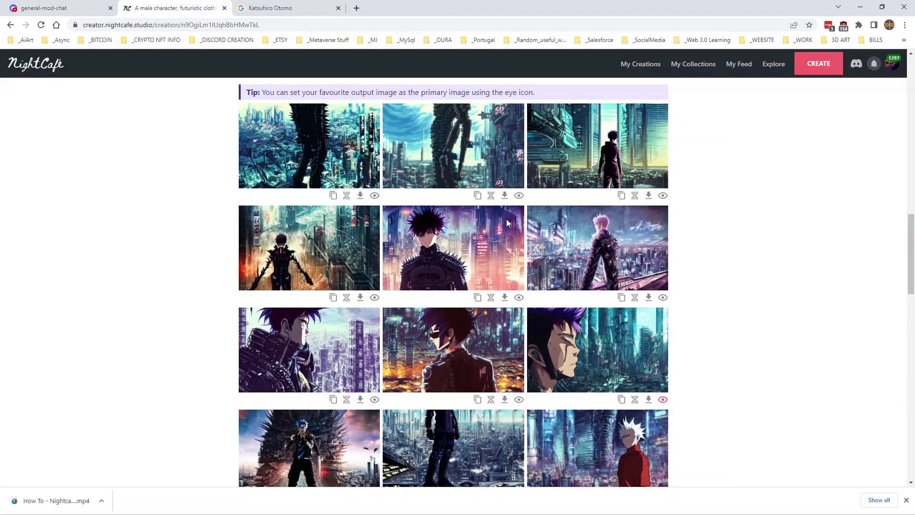
scroll(508, 222, "down", 3)
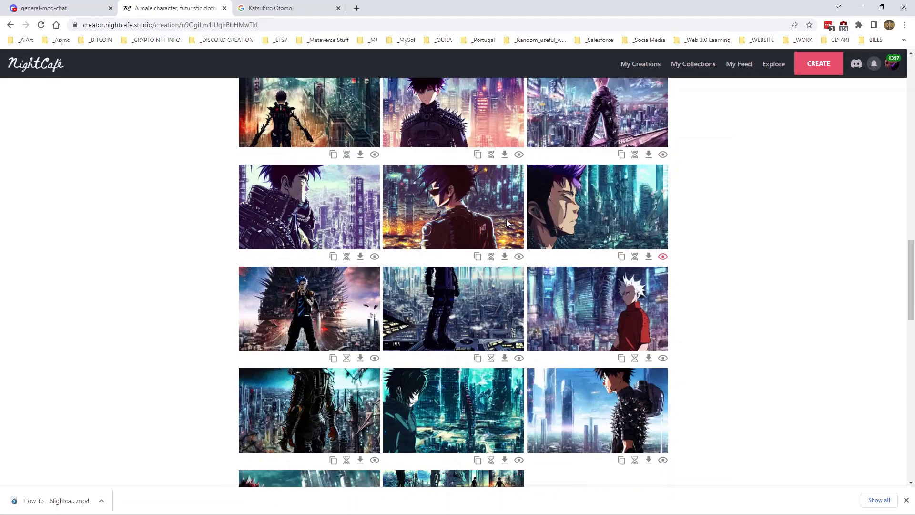
scroll(509, 223, "down", 4)
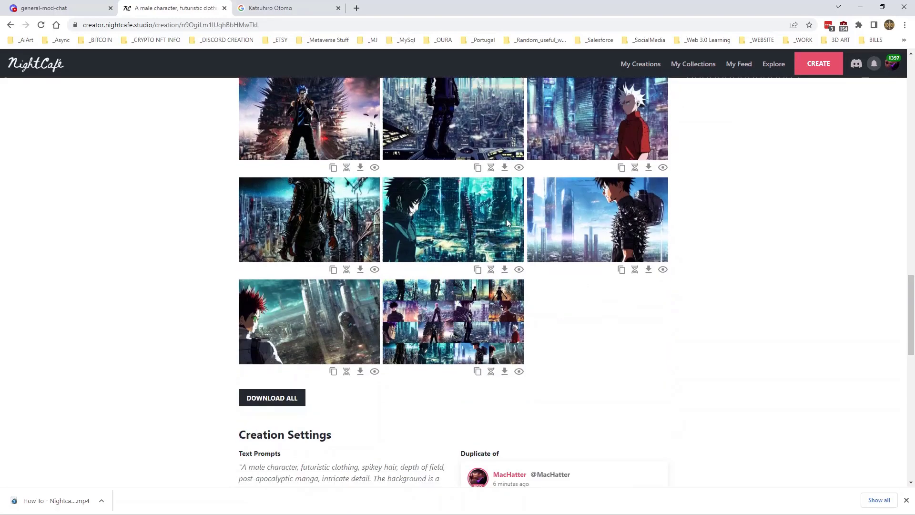
scroll(506, 219, "up", 5)
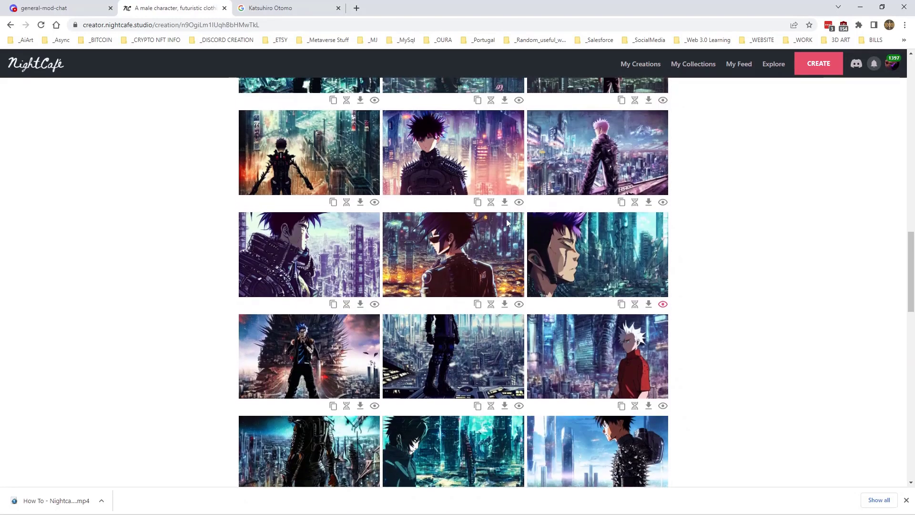
- Make the sunglasses character the primary image and close the Enhance upscale options without upscaling
left_click(519, 304)
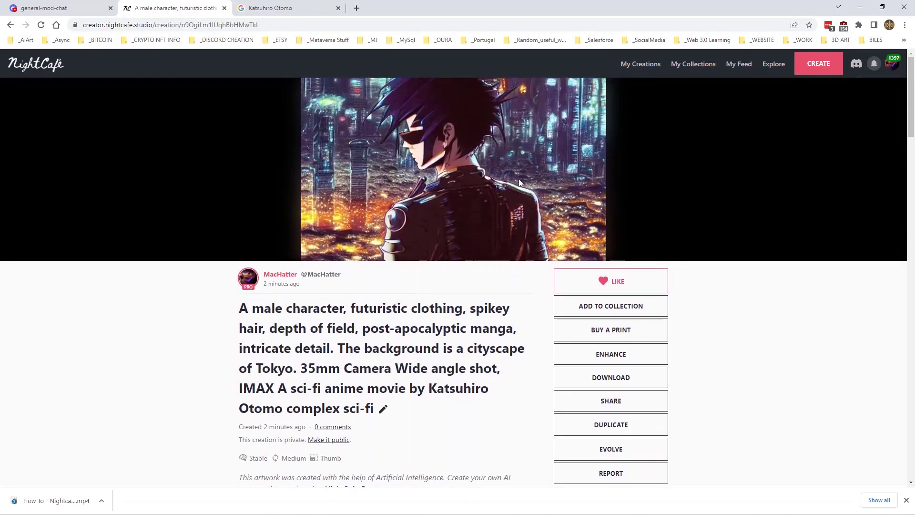
left_click(643, 350)
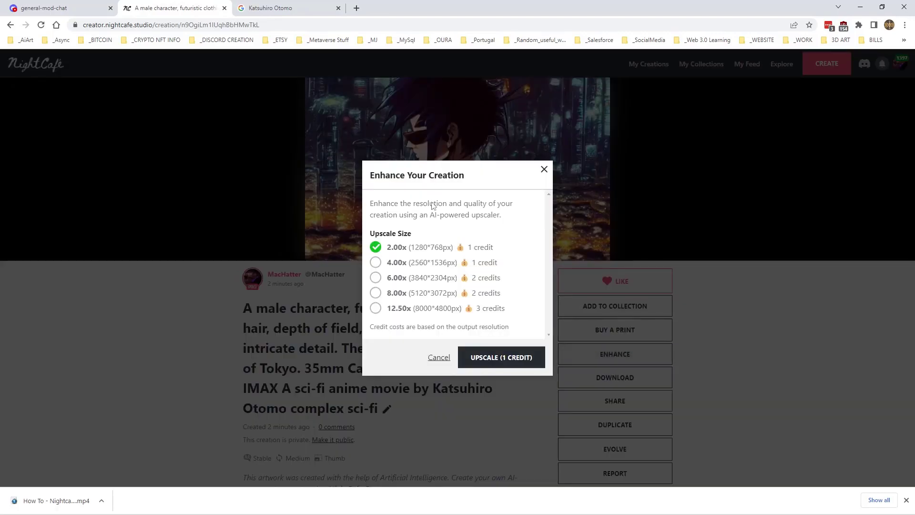
left_click(544, 168)
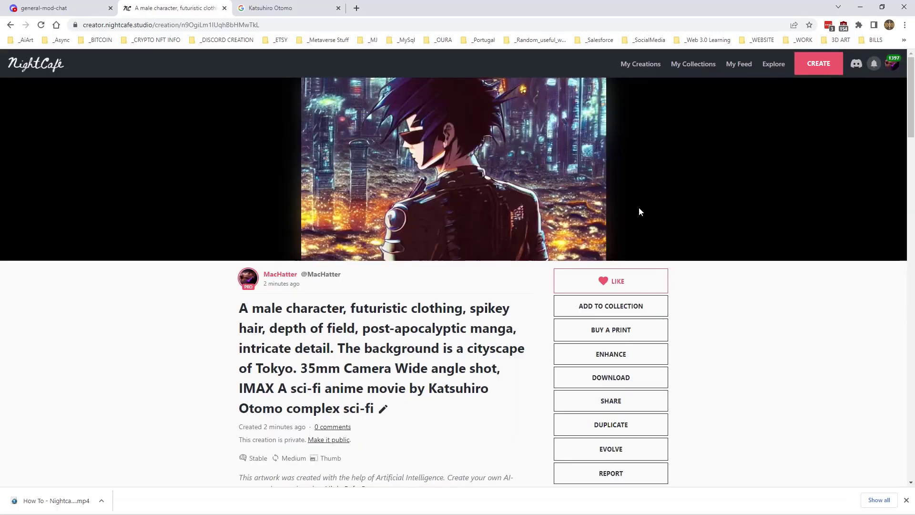